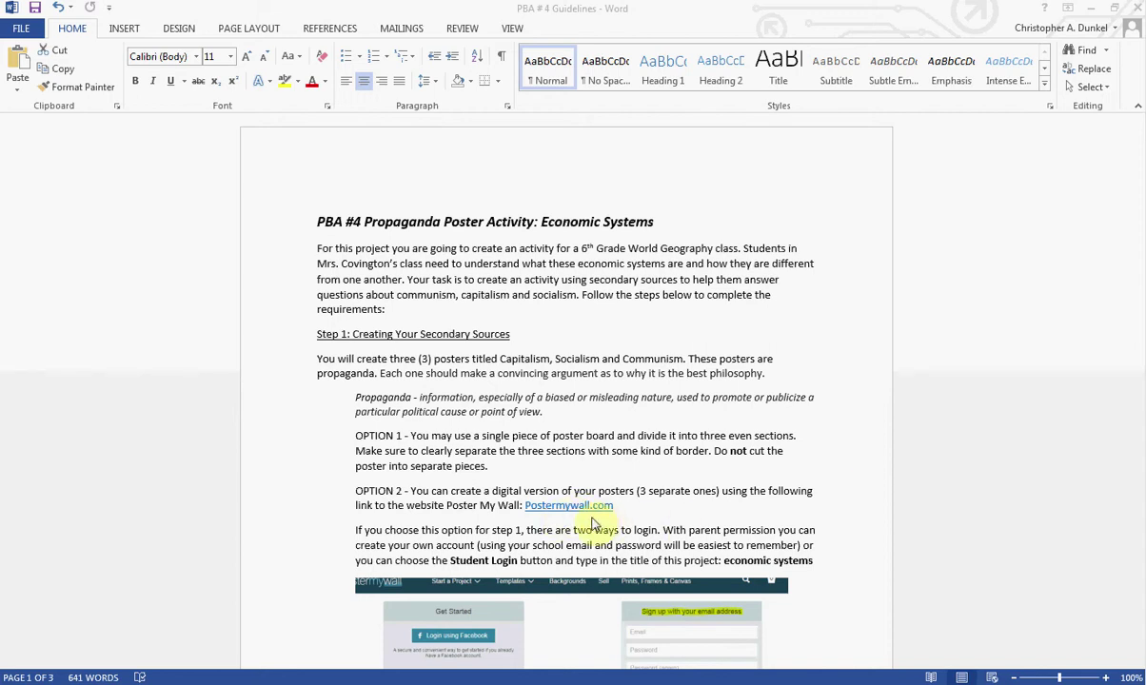
Step: Follow the Postermywall.com link in the Word guidelines to open the site in Chrome
click(213, 677)
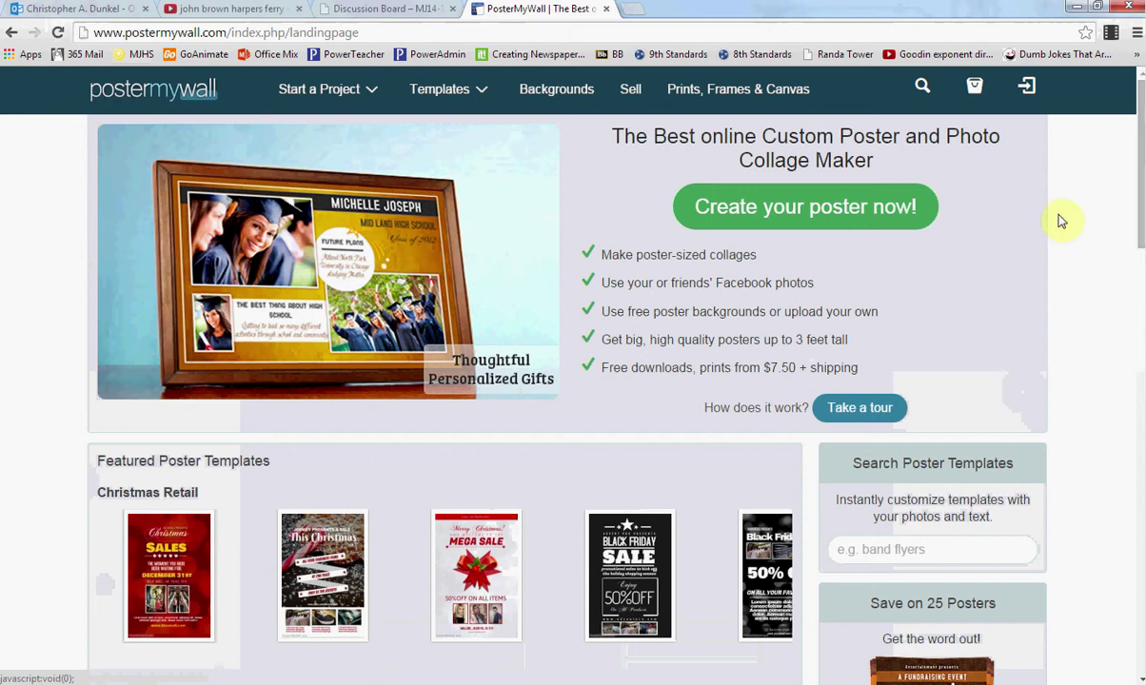
Step: Bring up PosterMyWall's login and sign-up page from the top-right Login or Signup icon
click(1029, 89)
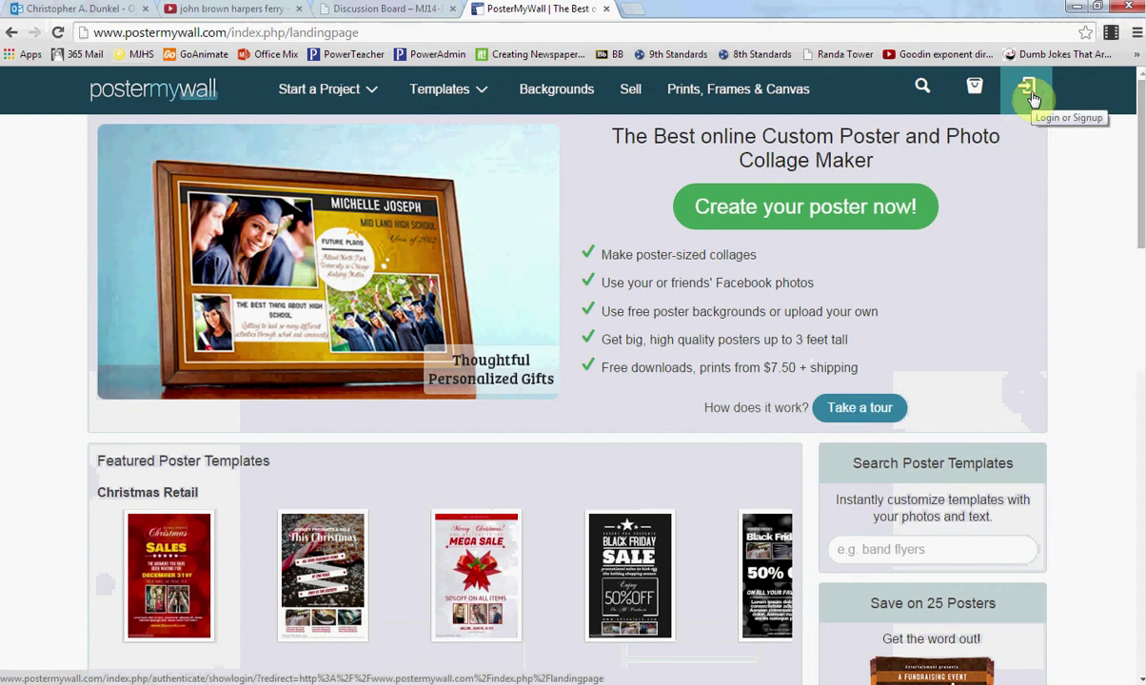
click(1031, 96)
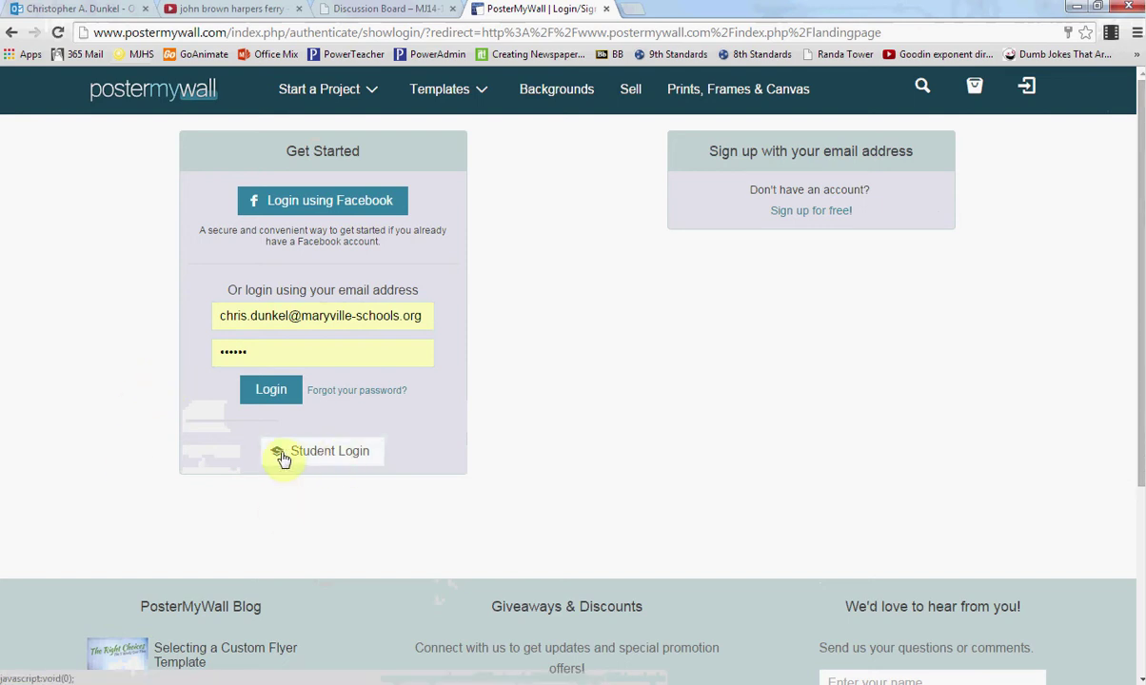
Step: Log in through Student Login using the autocompleted class project name
click(335, 456)
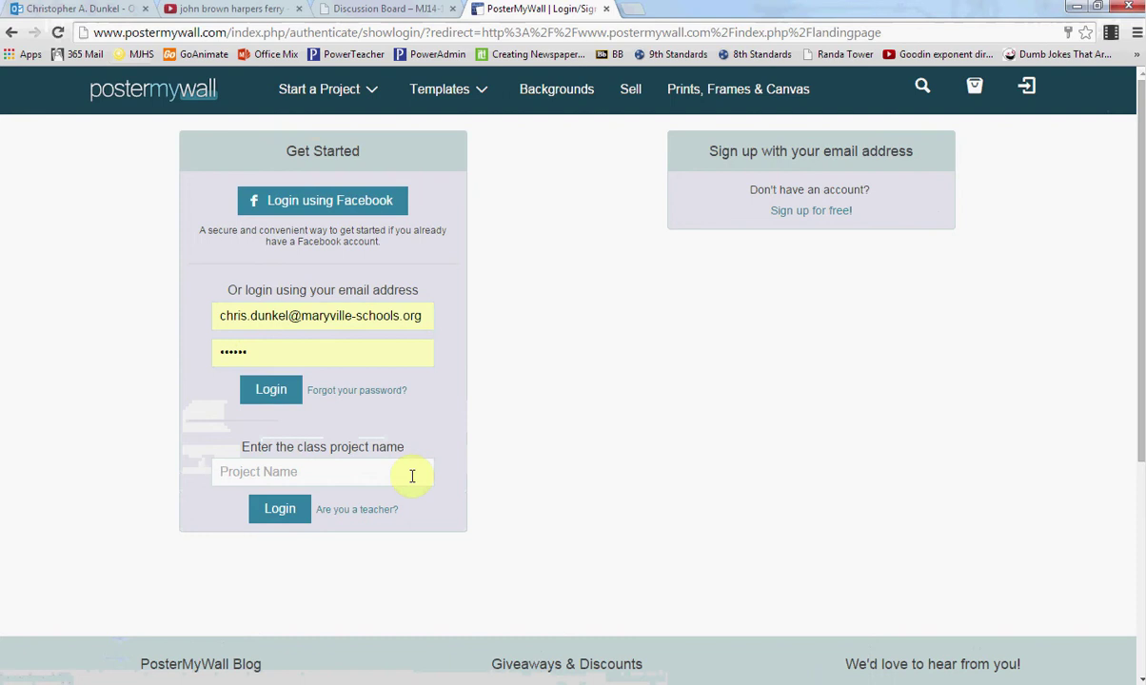
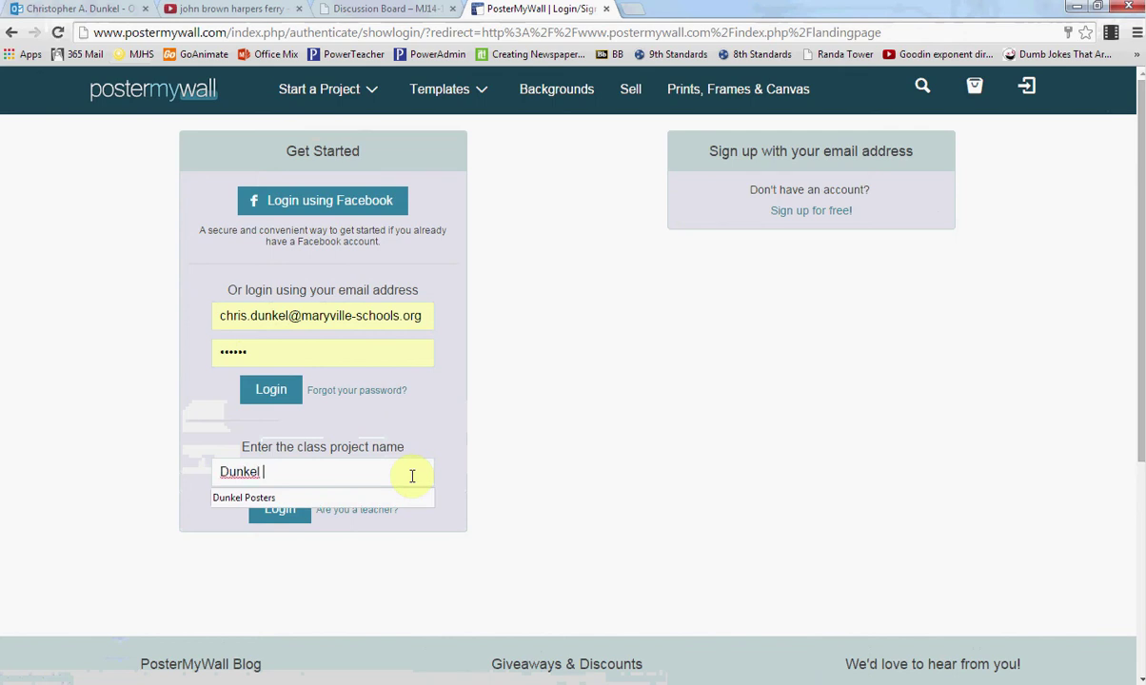
click(145, 407)
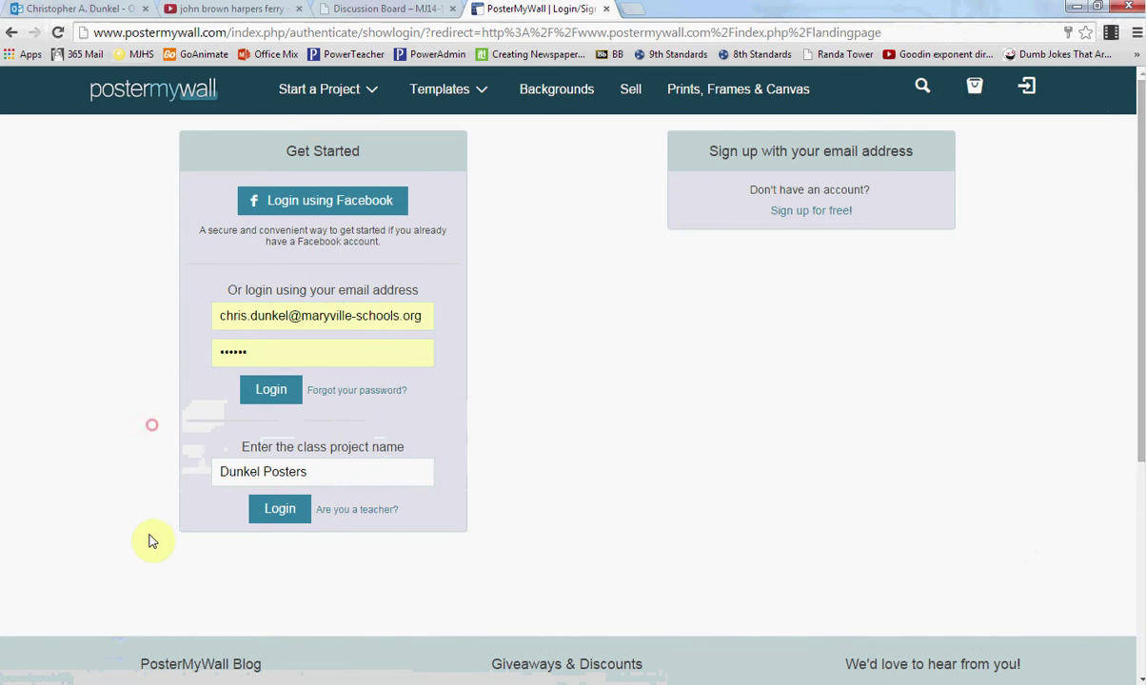
click(281, 519)
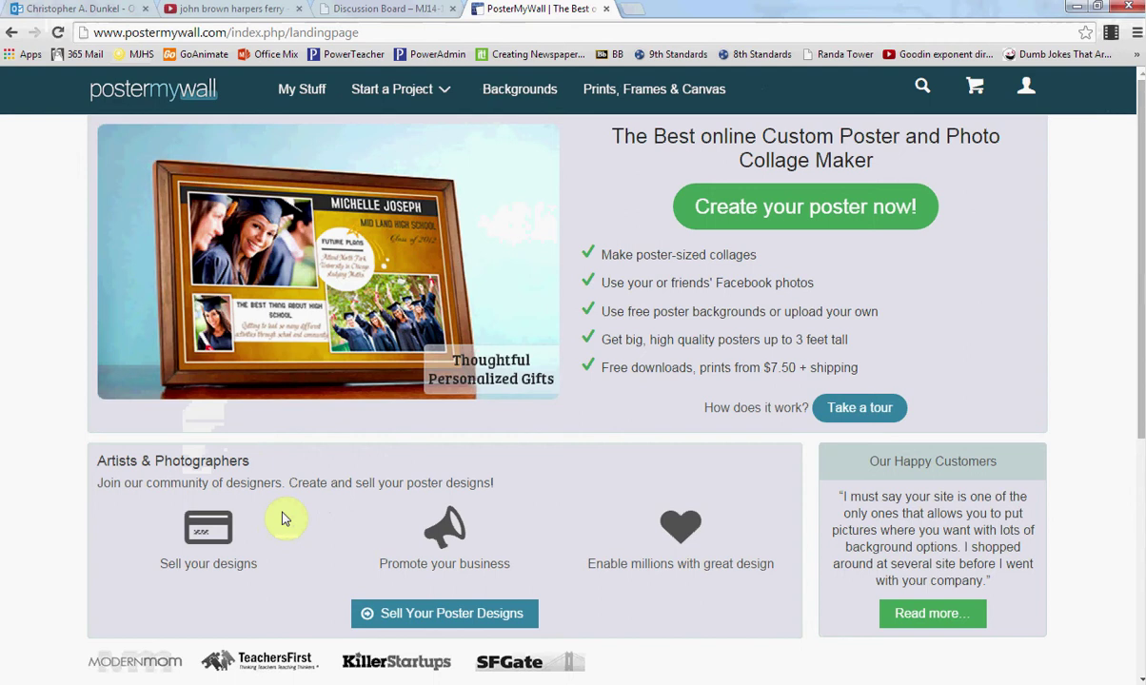
Step: Start a new poster with the 'Create your poster now!' button on the home page
click(1032, 89)
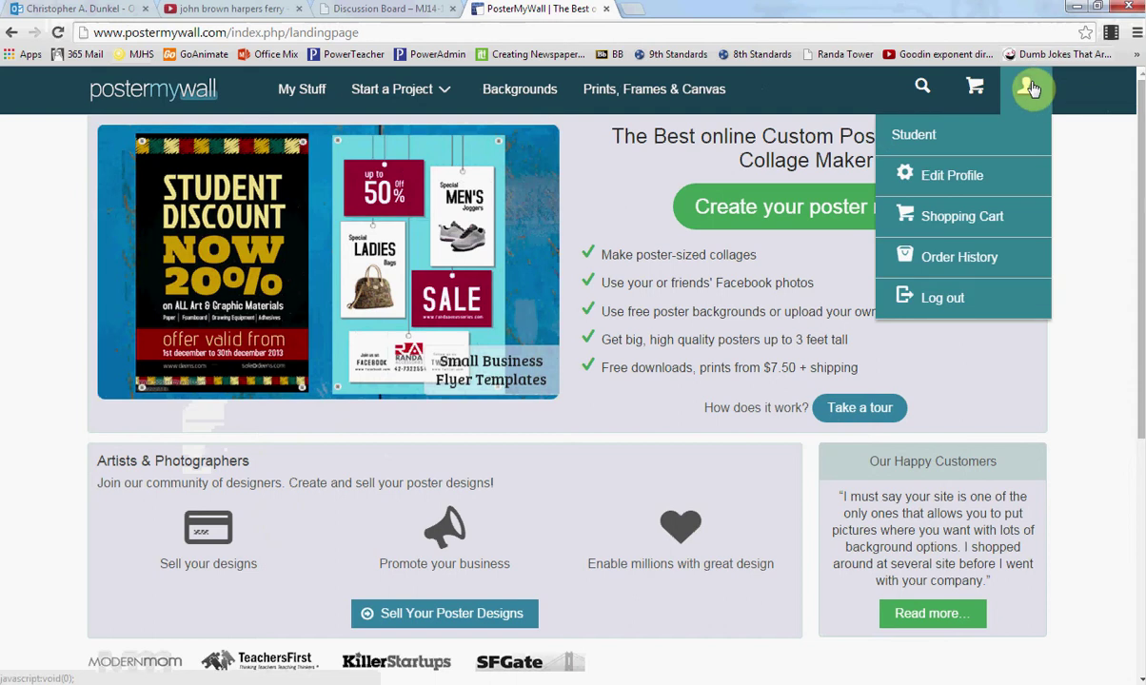
mouse_move(1024, 93)
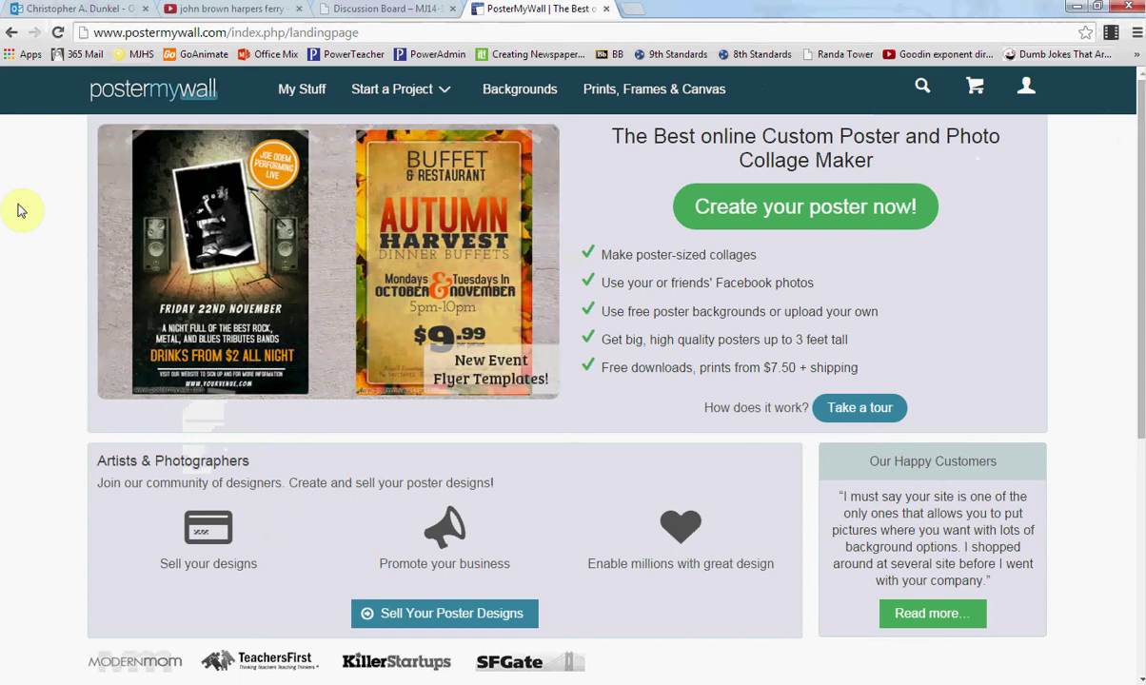
mouse_move(386, 95)
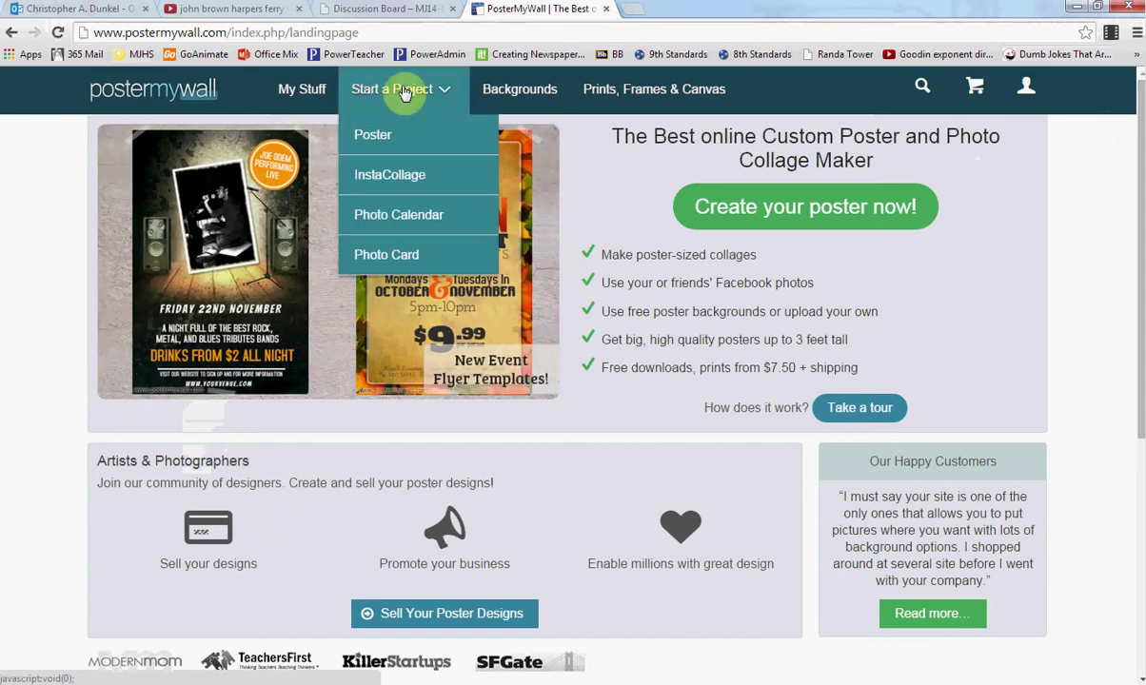
click(851, 219)
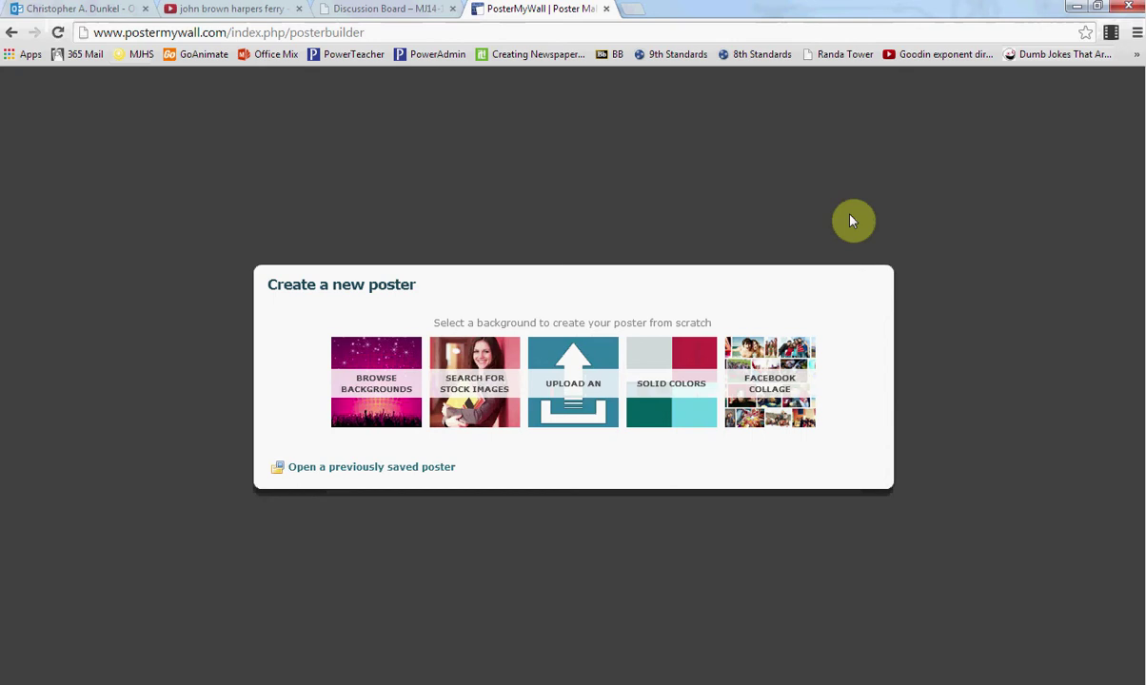
Step: Browse the Flyers background category, scrolling down to the fire-border designs
click(376, 385)
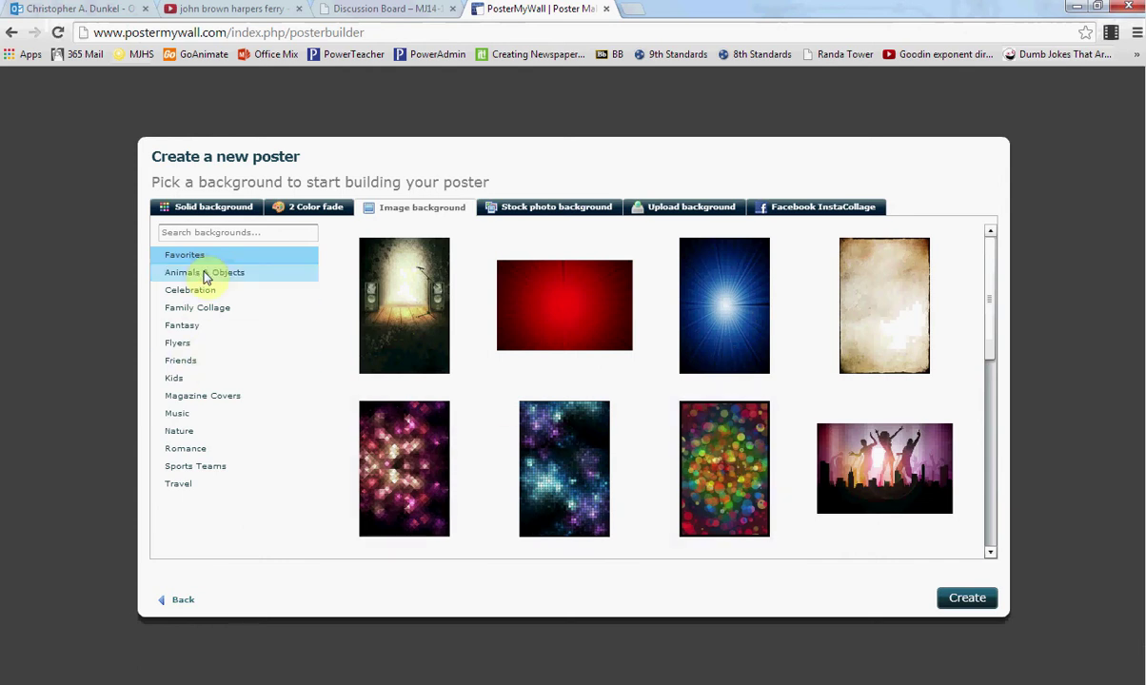
click(198, 344)
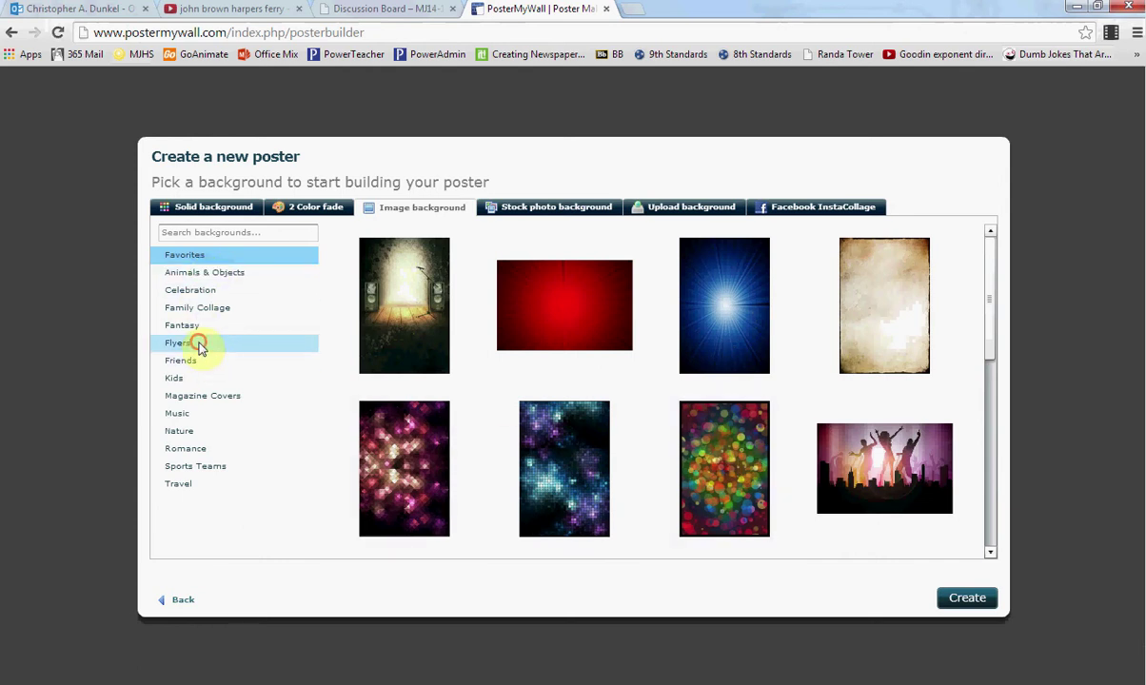
click(989, 546)
click(990, 546)
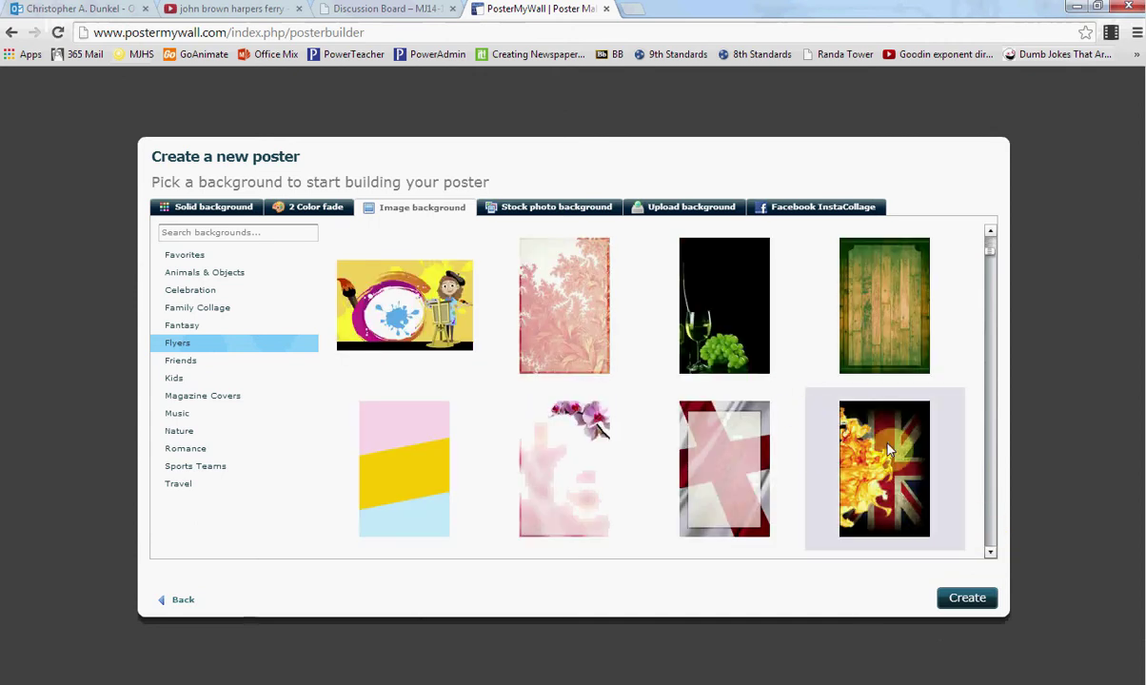
click(989, 544)
click(989, 546)
click(990, 546)
click(990, 547)
click(990, 546)
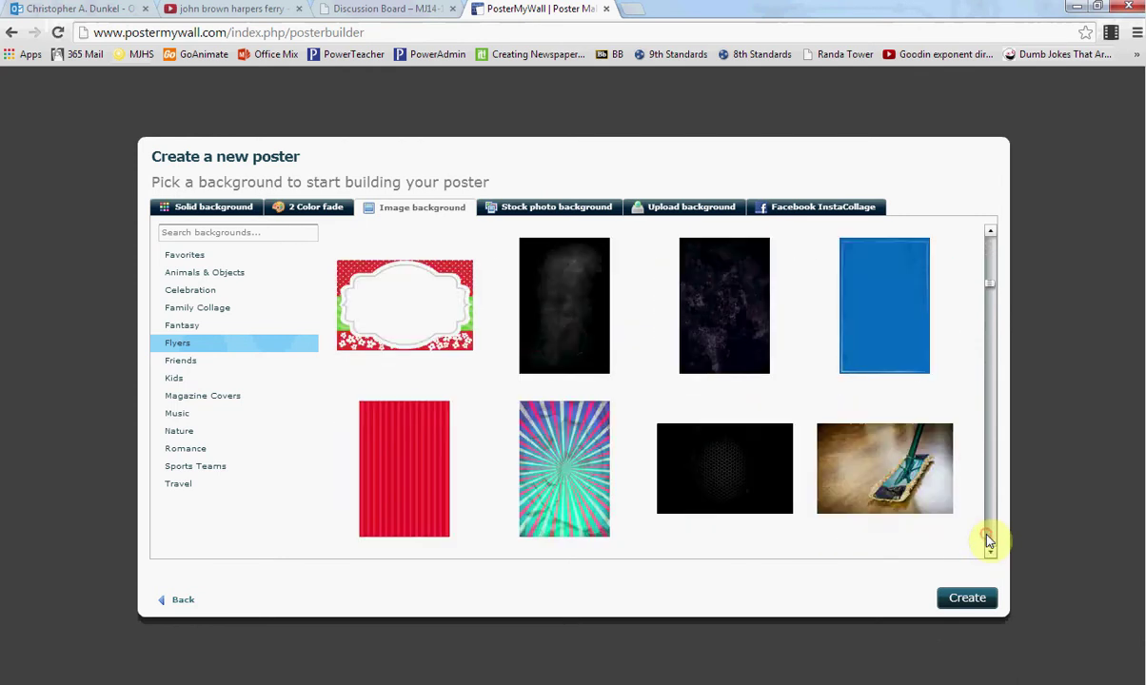
click(990, 546)
click(990, 546)
click(990, 546)
click(990, 547)
click(990, 547)
click(989, 543)
click(989, 543)
click(989, 543)
click(988, 543)
click(989, 543)
click(989, 543)
click(989, 544)
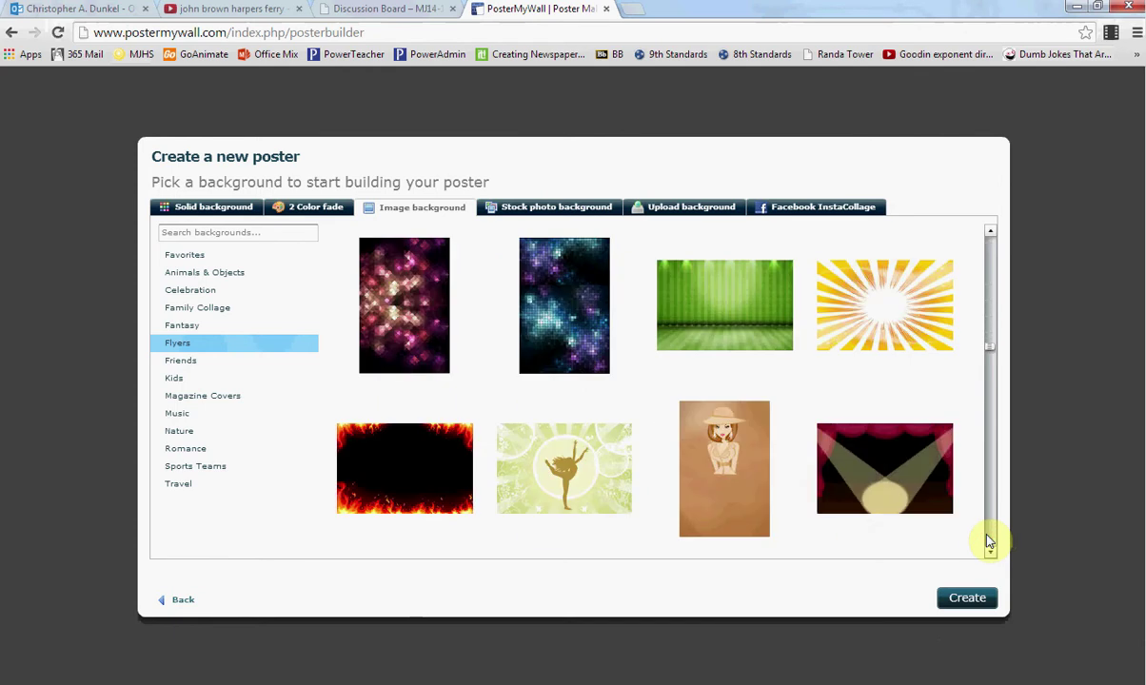
Step: Choose the black background with a flame border and create the poster from it
click(401, 445)
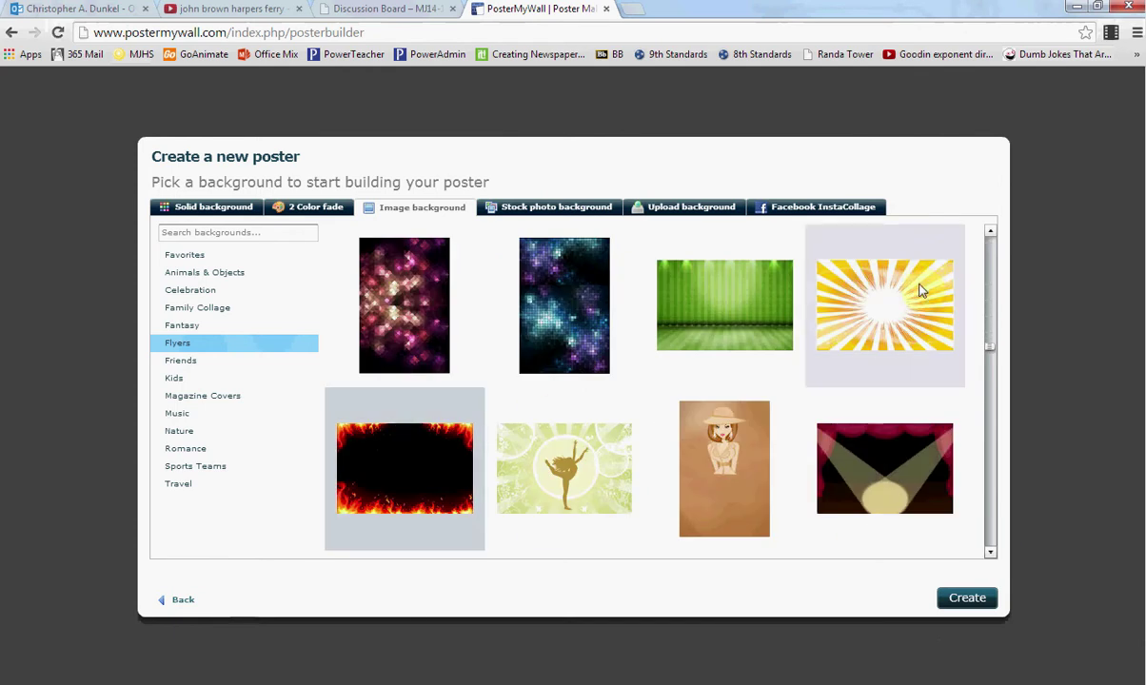
click(992, 282)
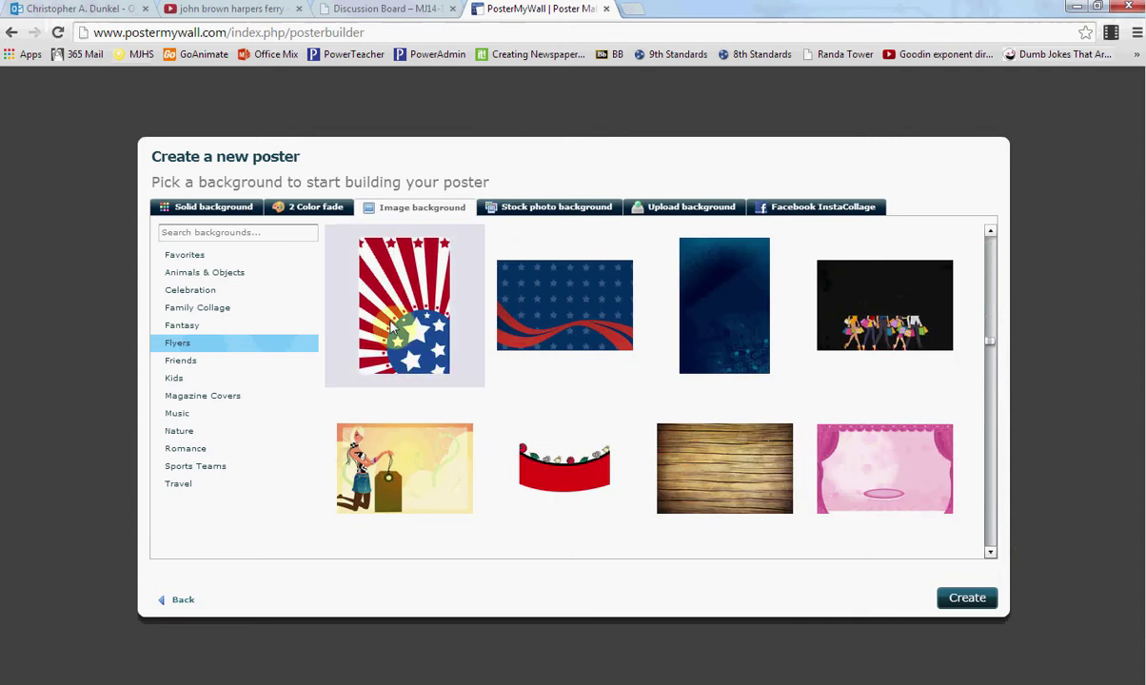
click(993, 535)
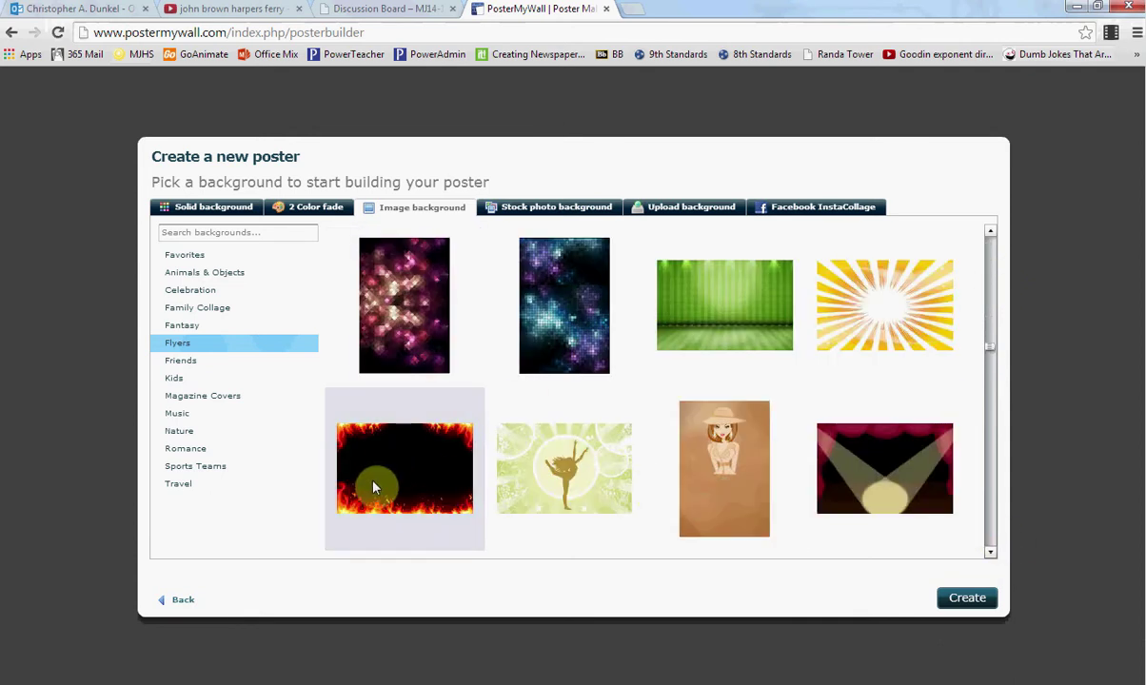
click(967, 597)
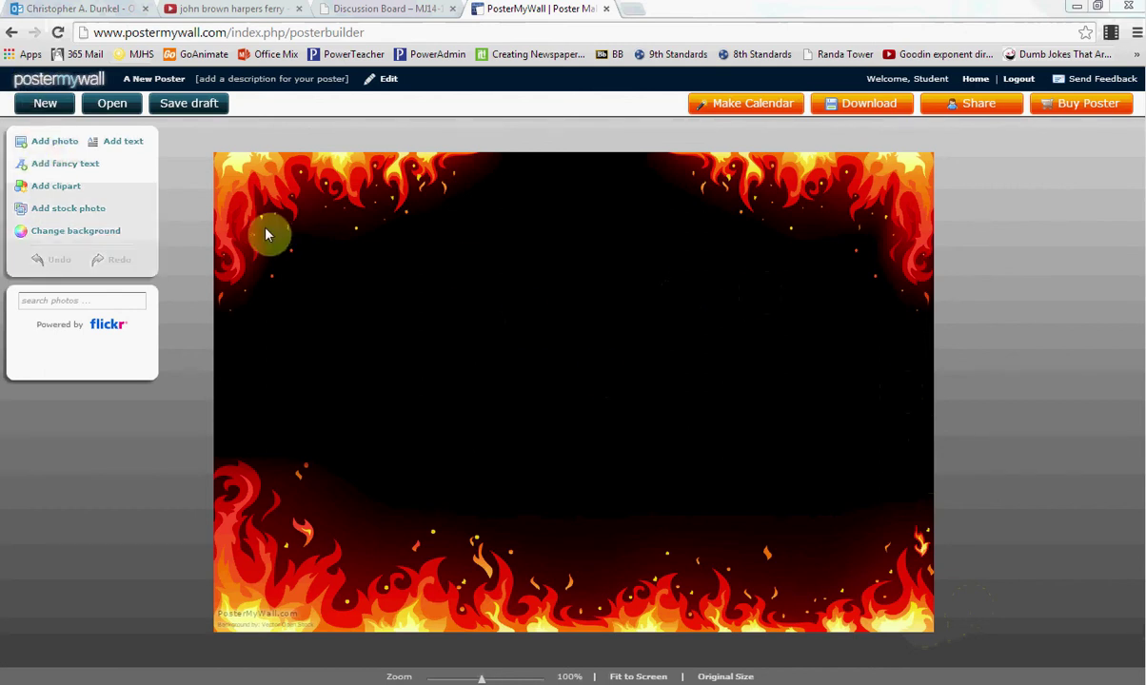
Step: Add the text 'Socialism is the way to go.' to the poster, then return to the Word guidelines
click(124, 142)
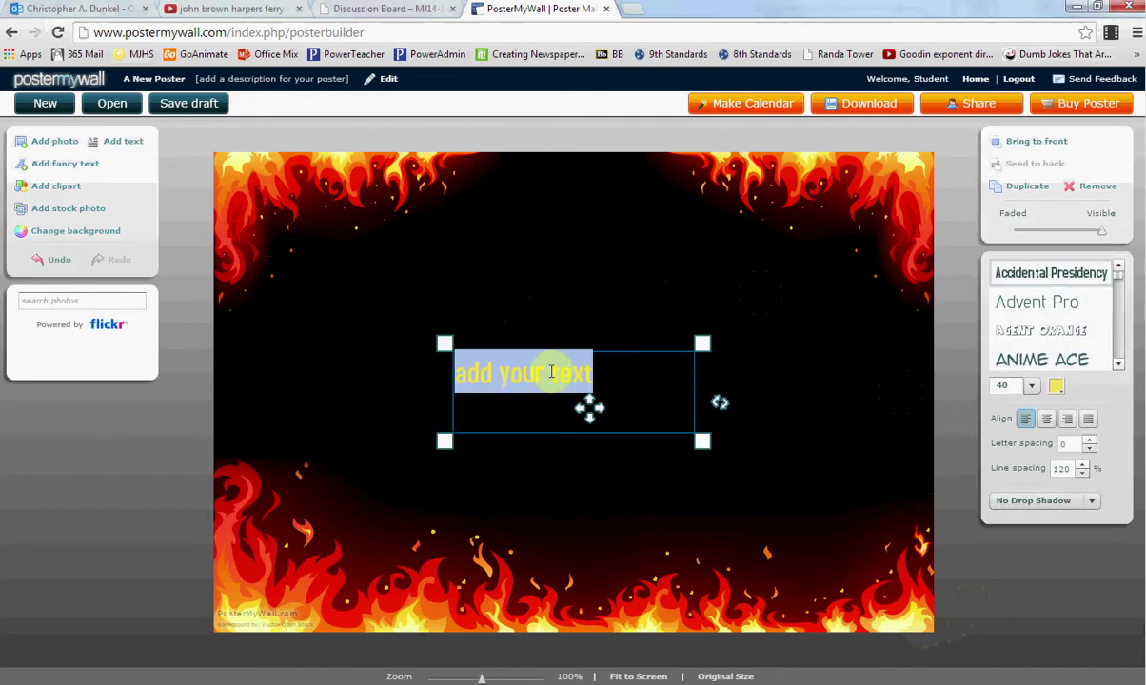
text(Socialism is the way to go.)
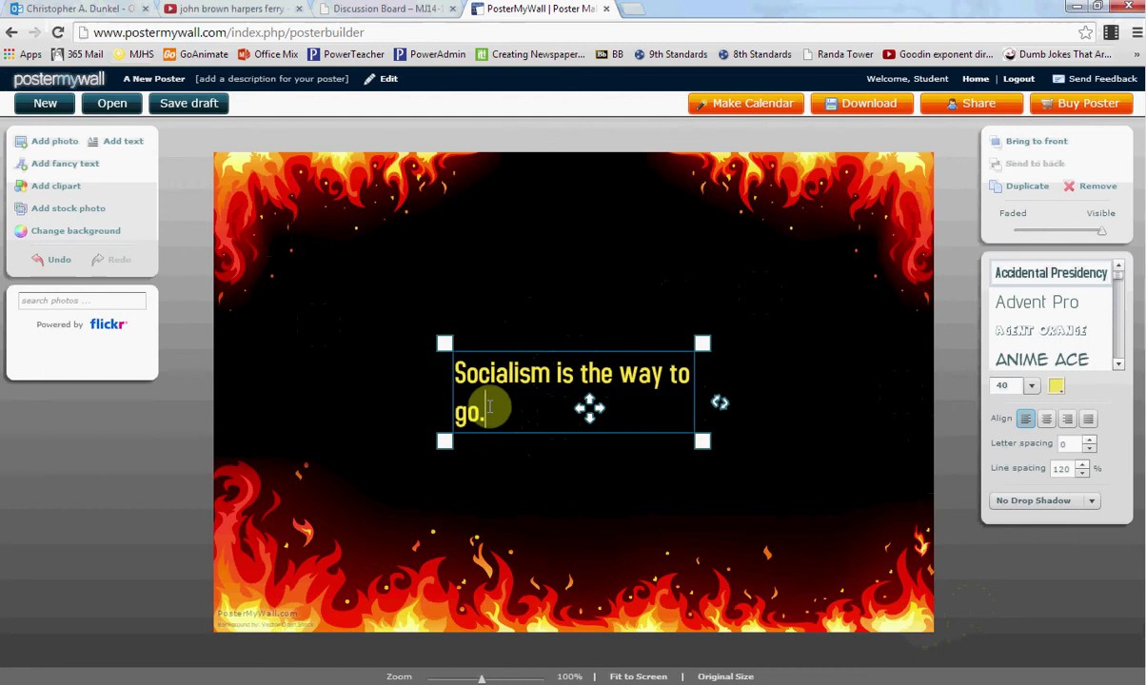
key(alt+Tab)
scroll(233, 486, down, 10)
scroll(234, 485, down, 10)
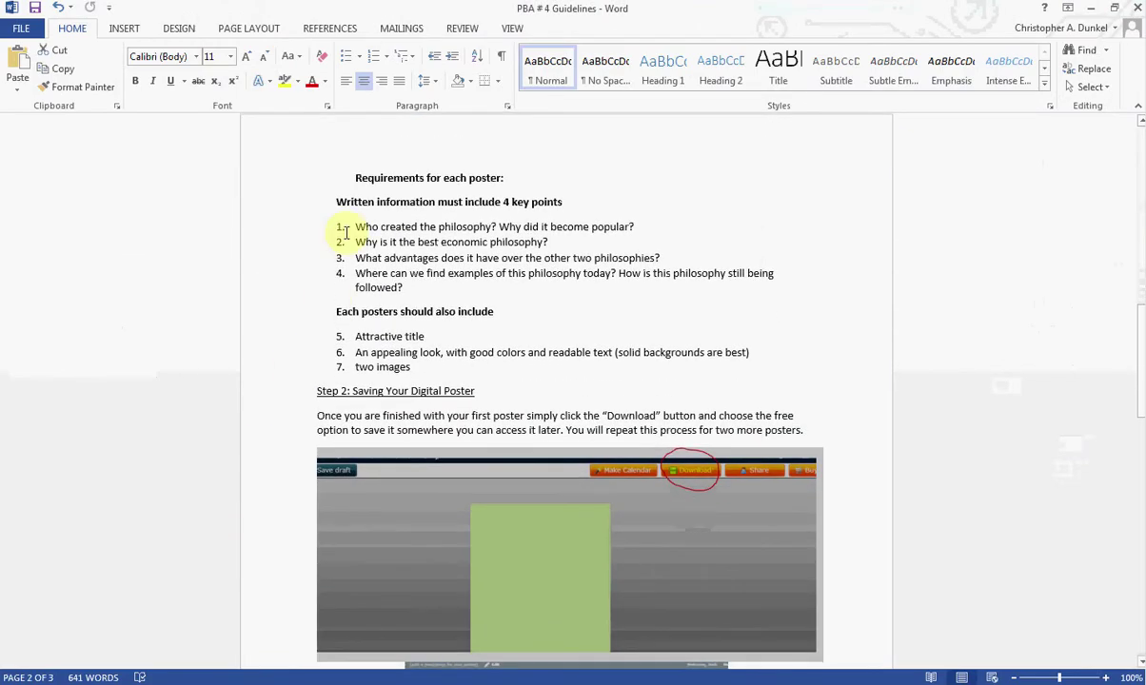
Step: Check the 'Who created the philosophy' requirement in Word, then return to the poster editor
drag(357, 226, 457, 228)
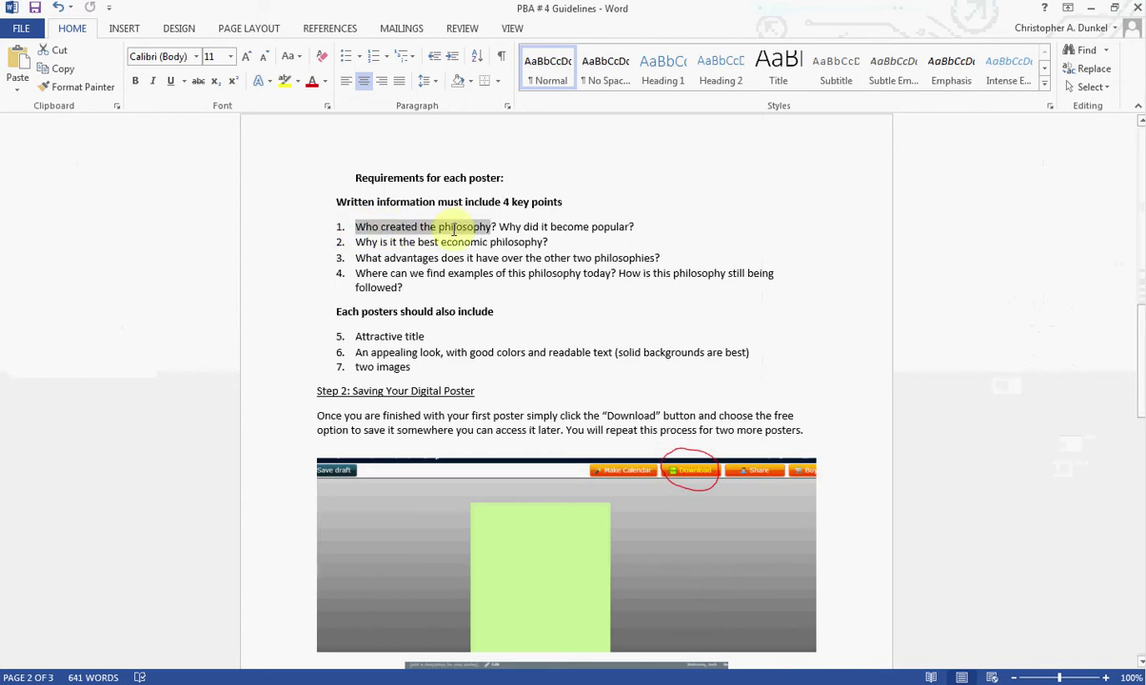
click(637, 227)
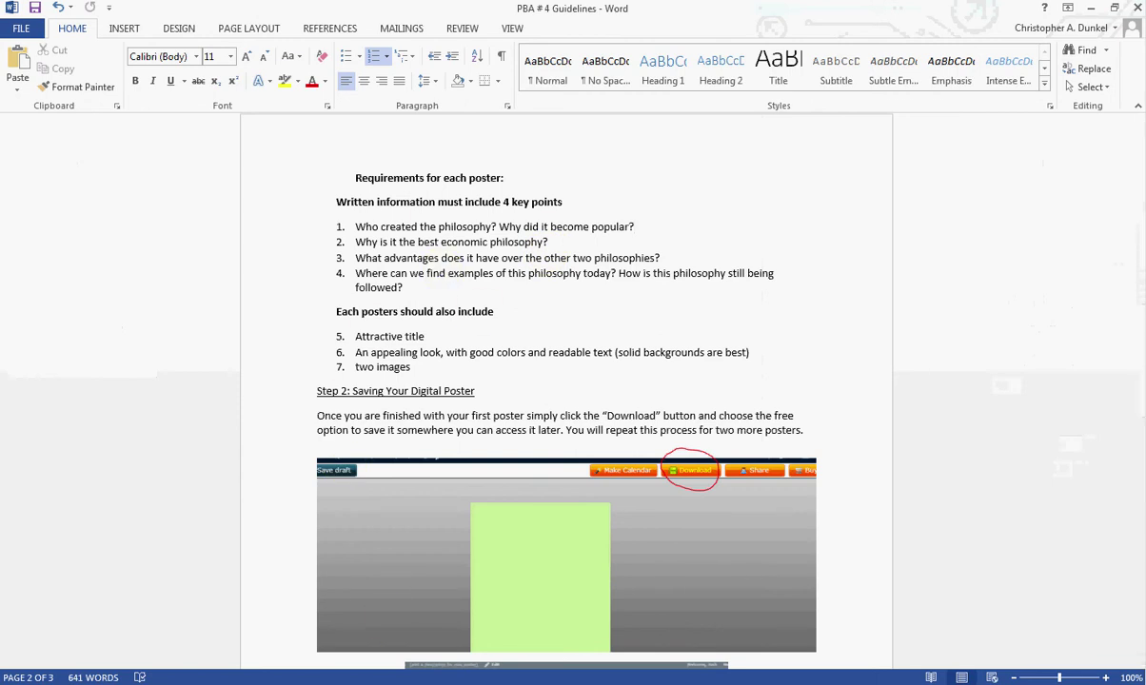
key(alt+Tab)
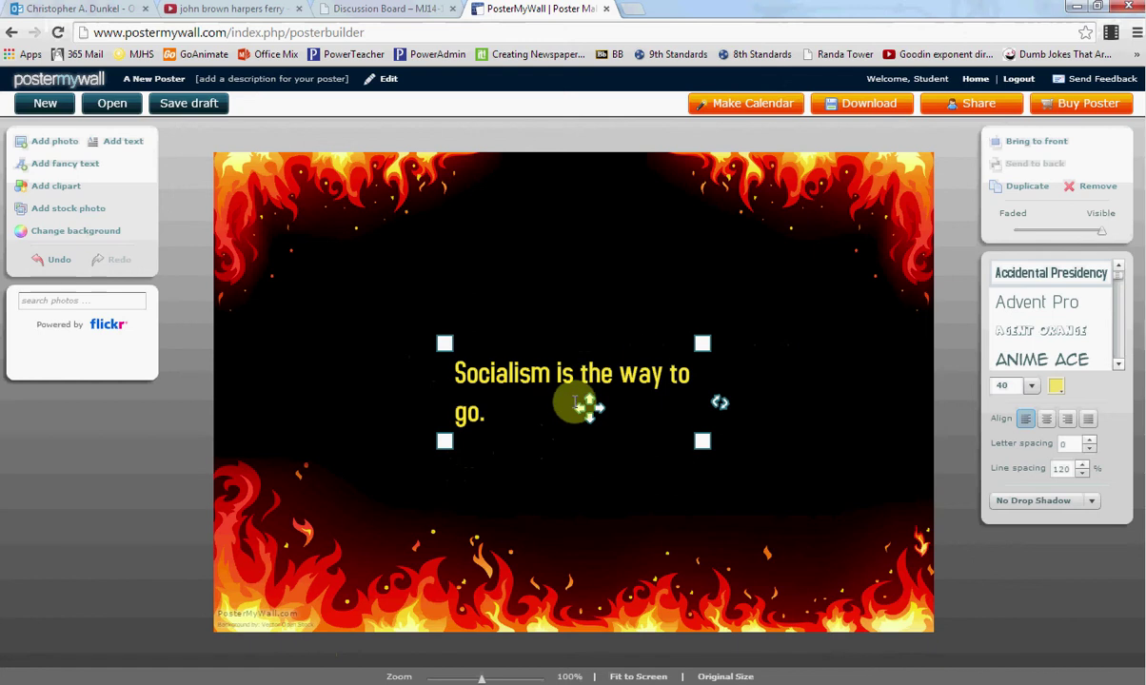
Step: Widen the subtitle box, set its text size to 18, and move it up toward the top-left
drag(709, 448, 850, 468)
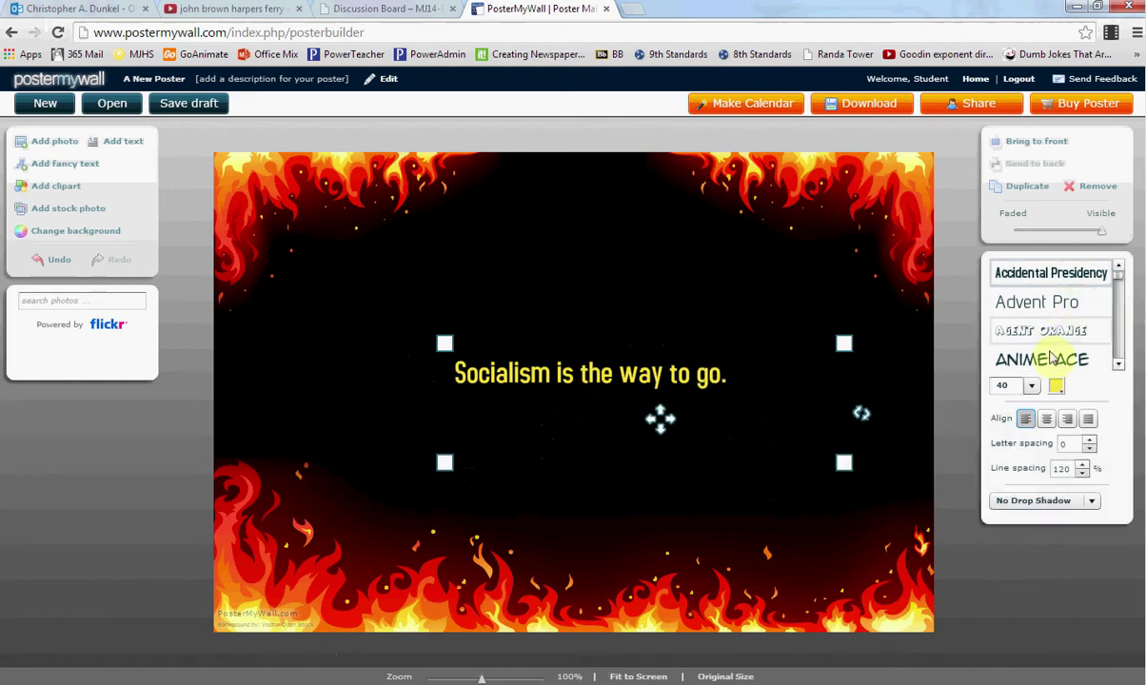
click(1032, 385)
scroll(1033, 410, up, 3)
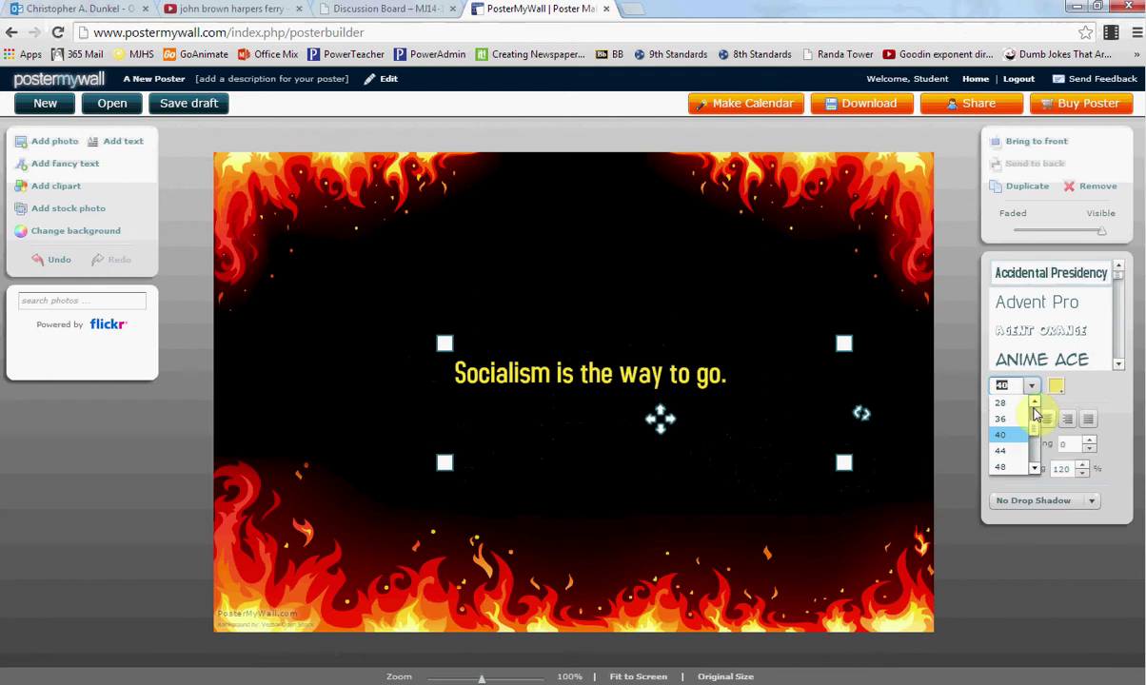
click(1001, 404)
drag(449, 344, 248, 331)
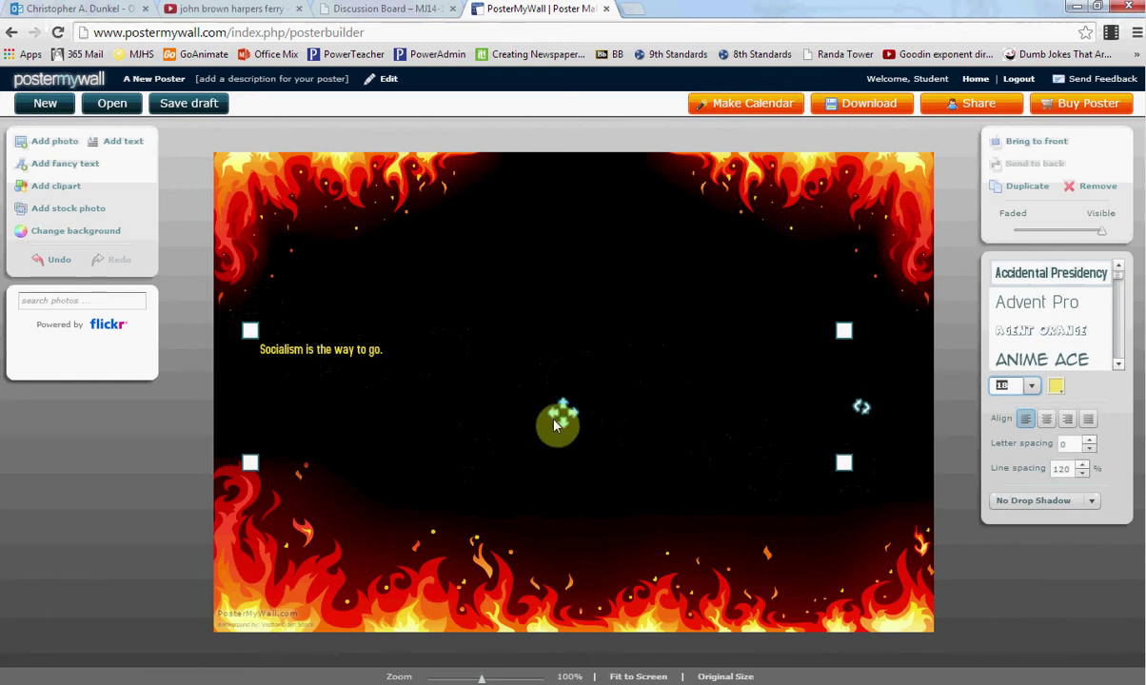
drag(563, 412, 538, 407)
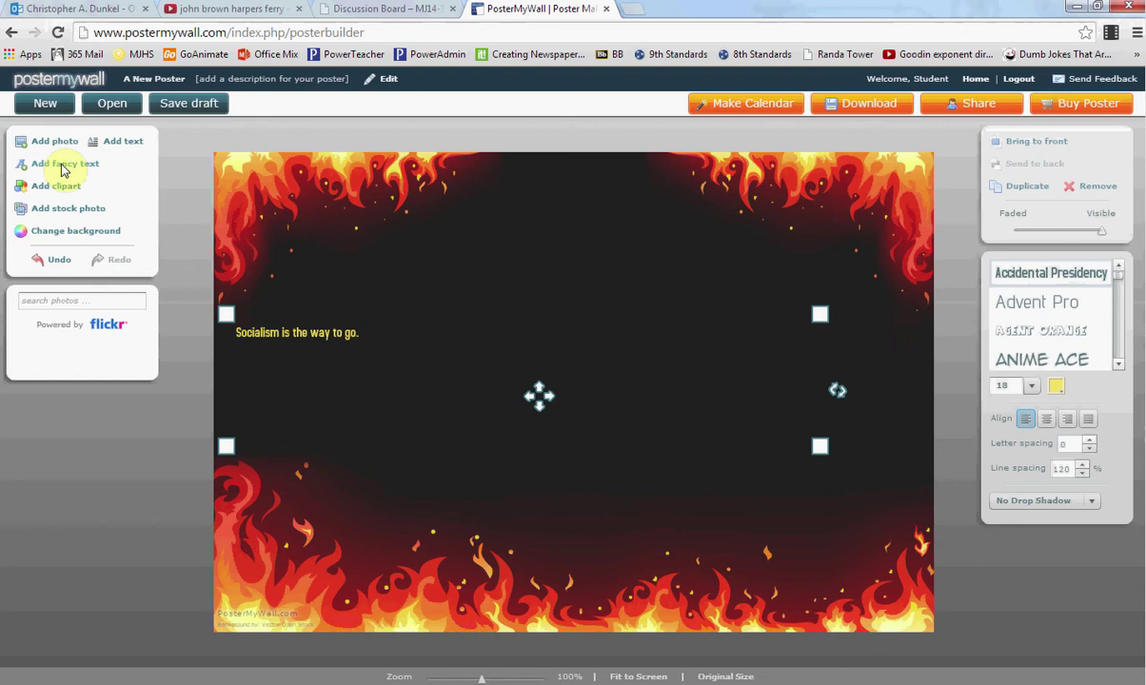
Step: Add a Fire-effect fancy text title 'Capitalism is Burning' and centre it across the poster's top
click(63, 166)
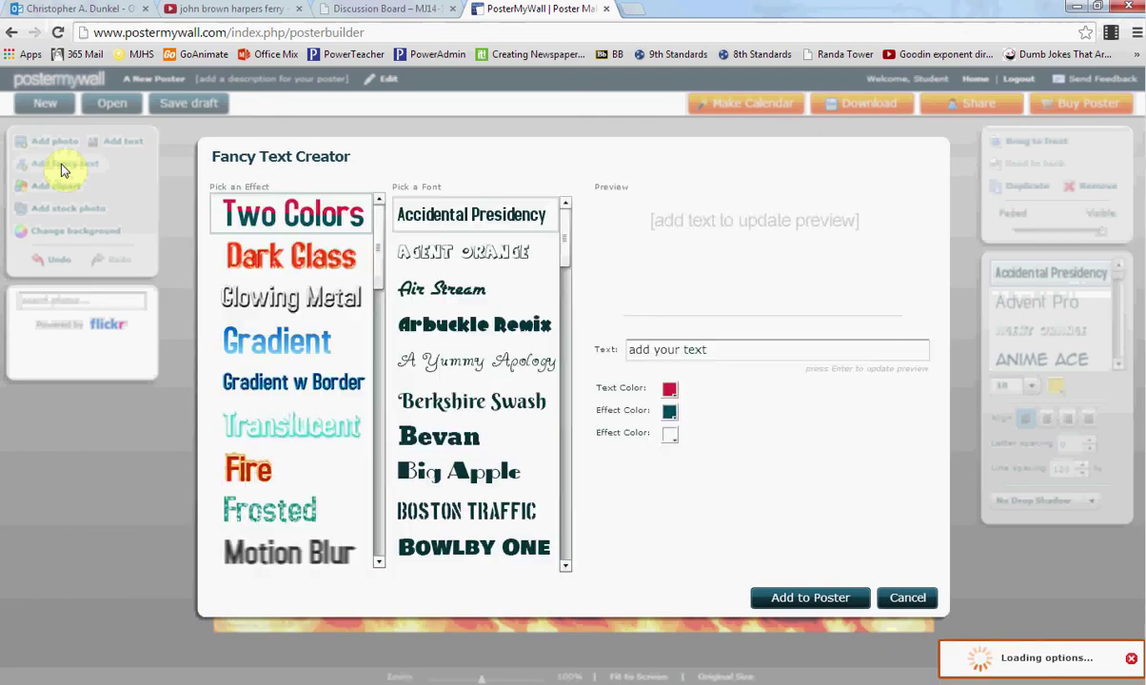
click(246, 468)
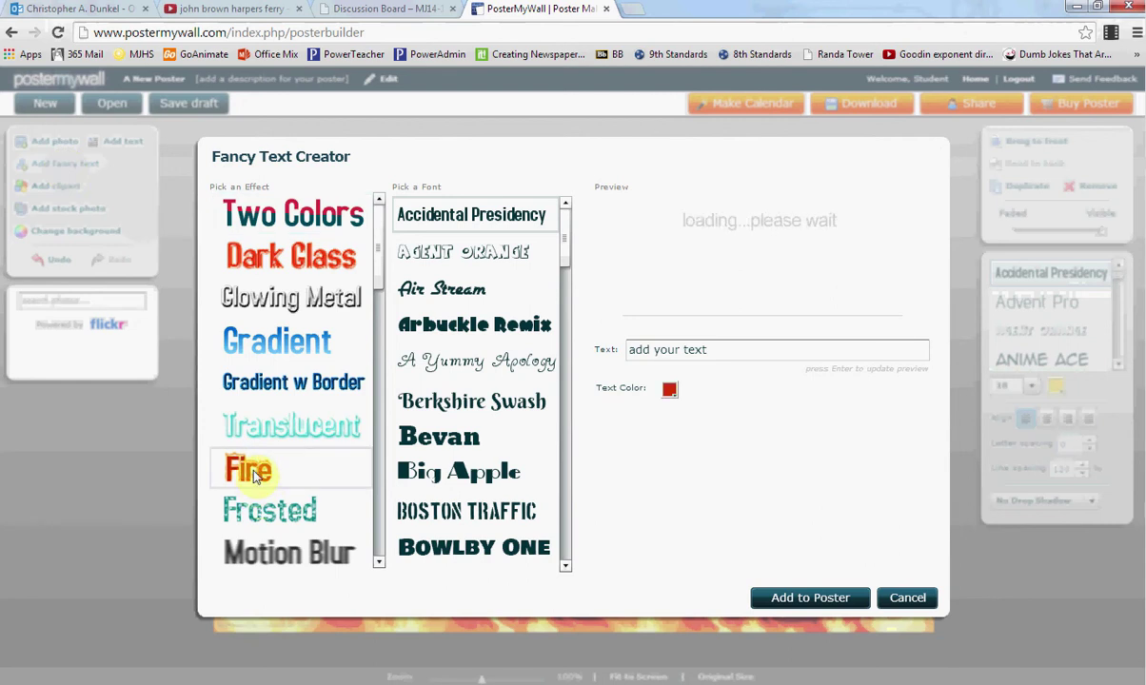
click(711, 349)
drag(711, 349, 595, 354)
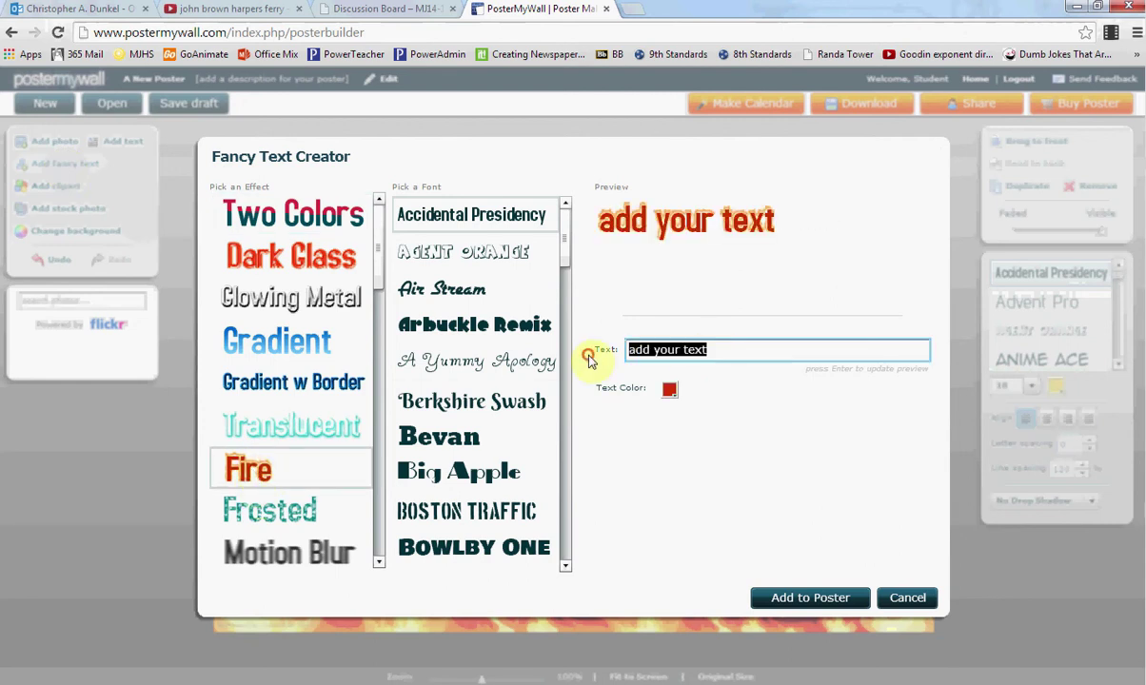
text(Capitalism is Burning)
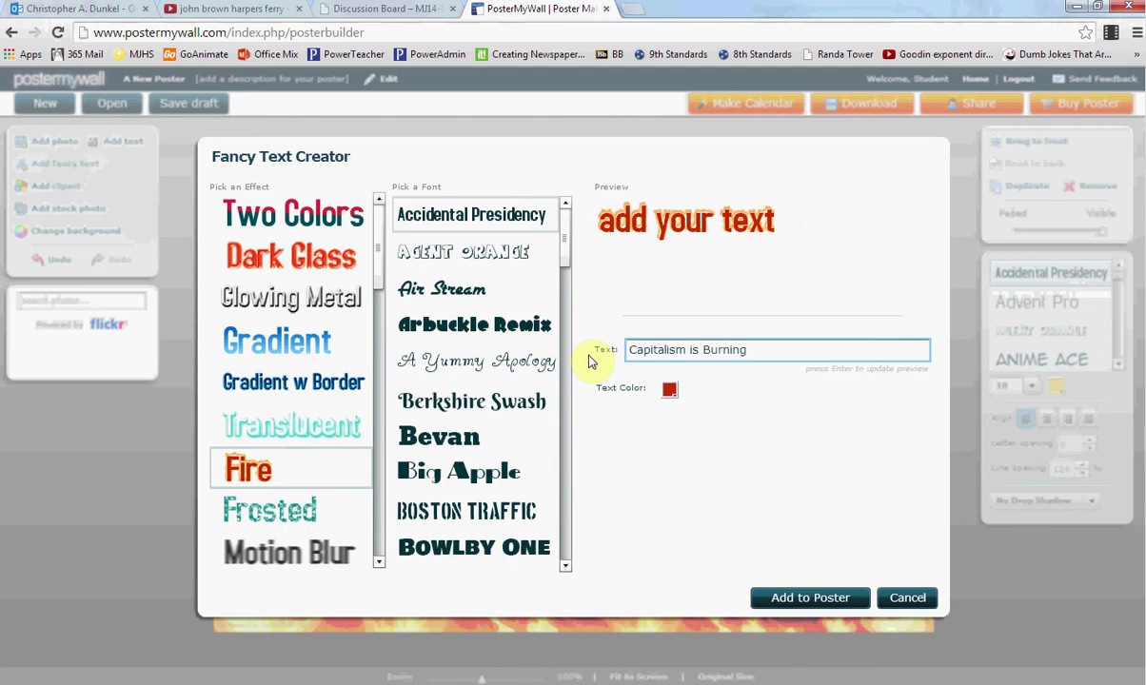
click(804, 598)
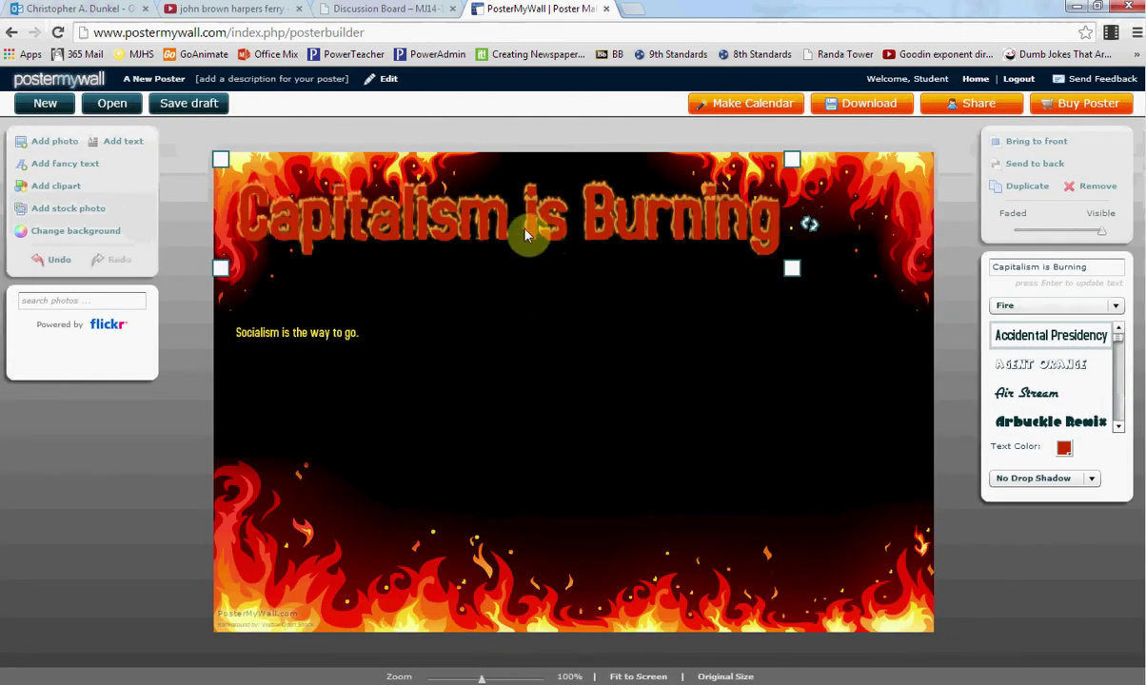
mouse_move(526, 235)
mouse_down()
mouse_move(604, 263)
mouse_move(599, 274)
mouse_up()
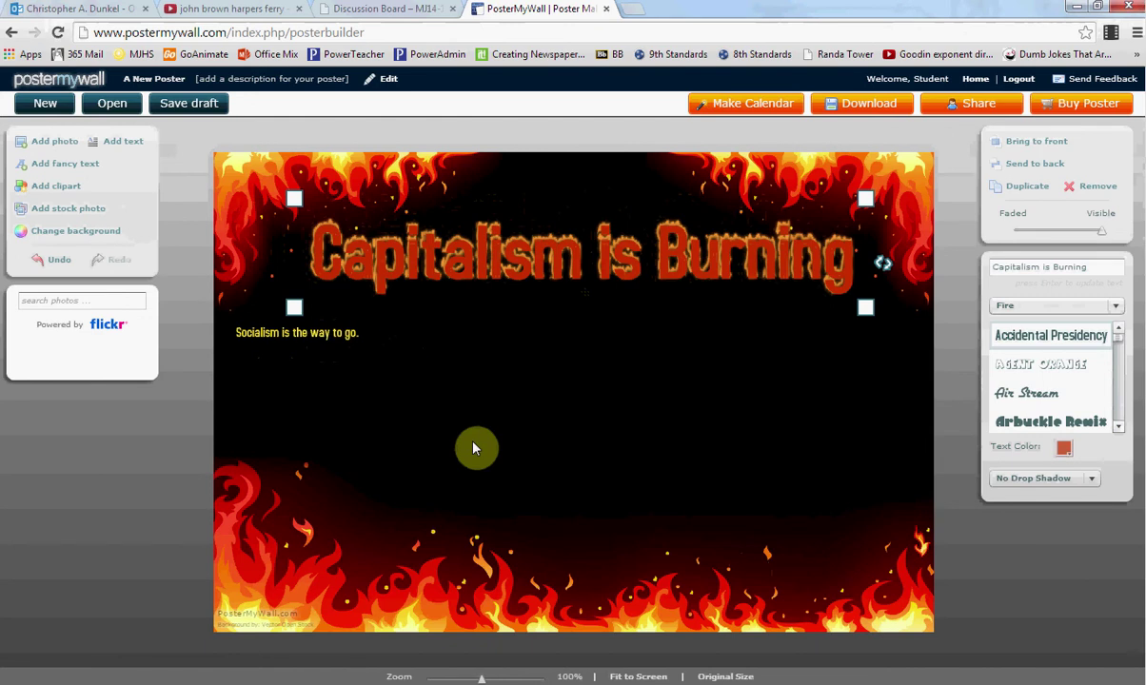
Step: Search web stock photos for 'U.S. Flag' and dismiss the resulting error
click(82, 211)
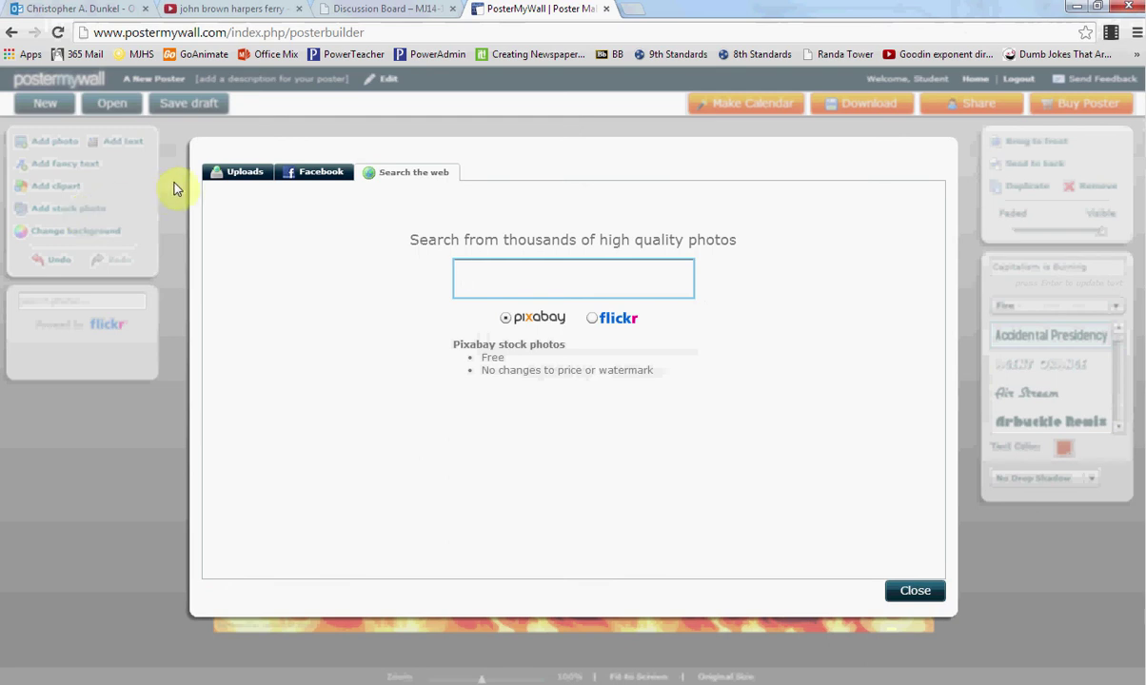
click(231, 177)
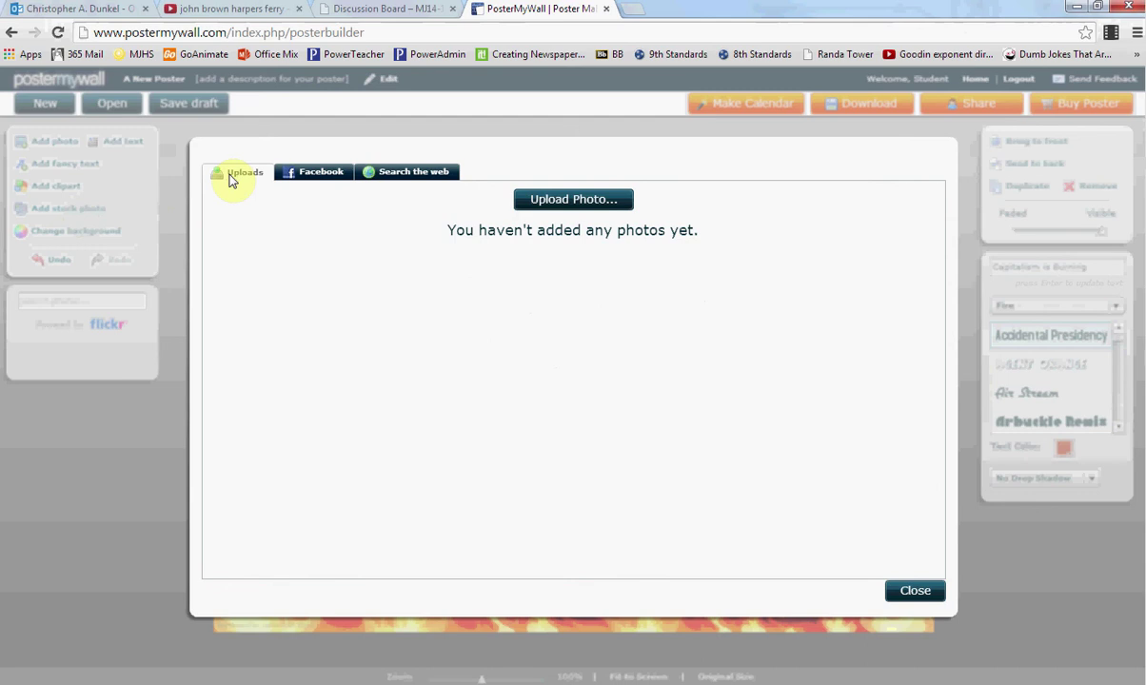
click(418, 169)
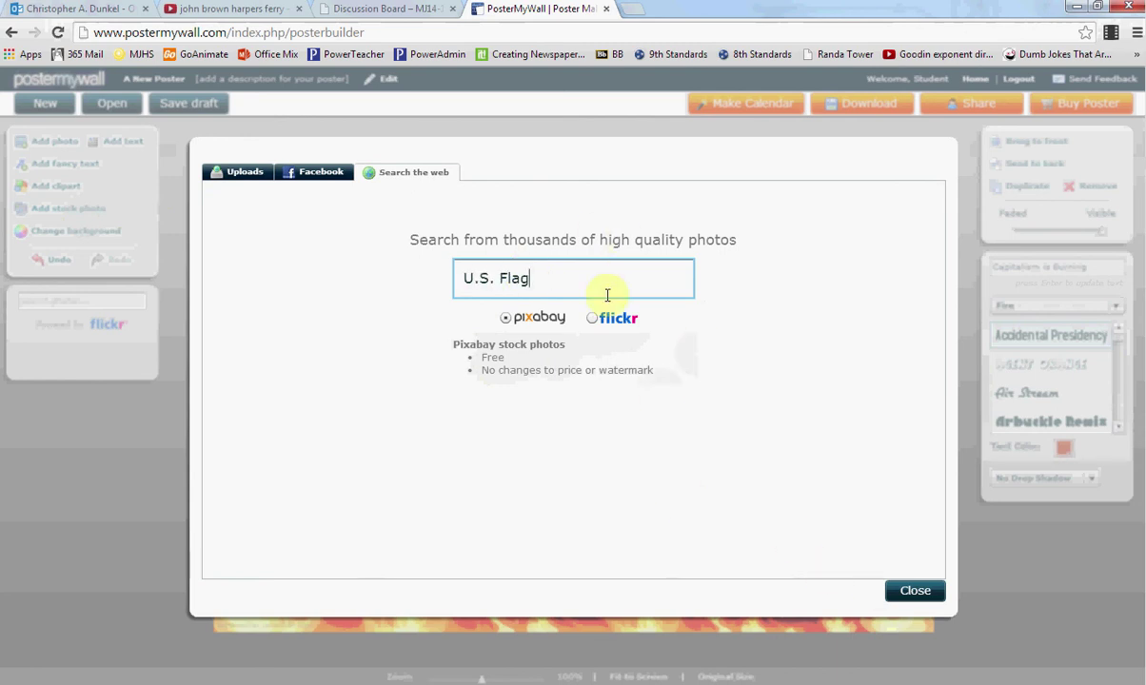
key(Return)
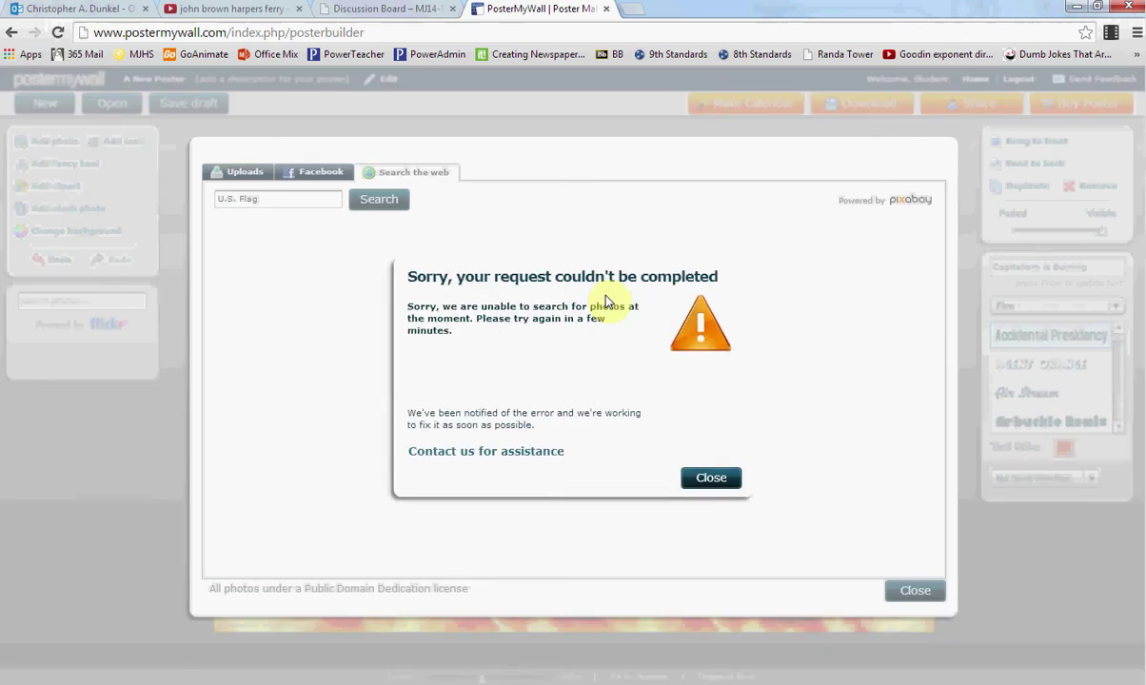
click(700, 479)
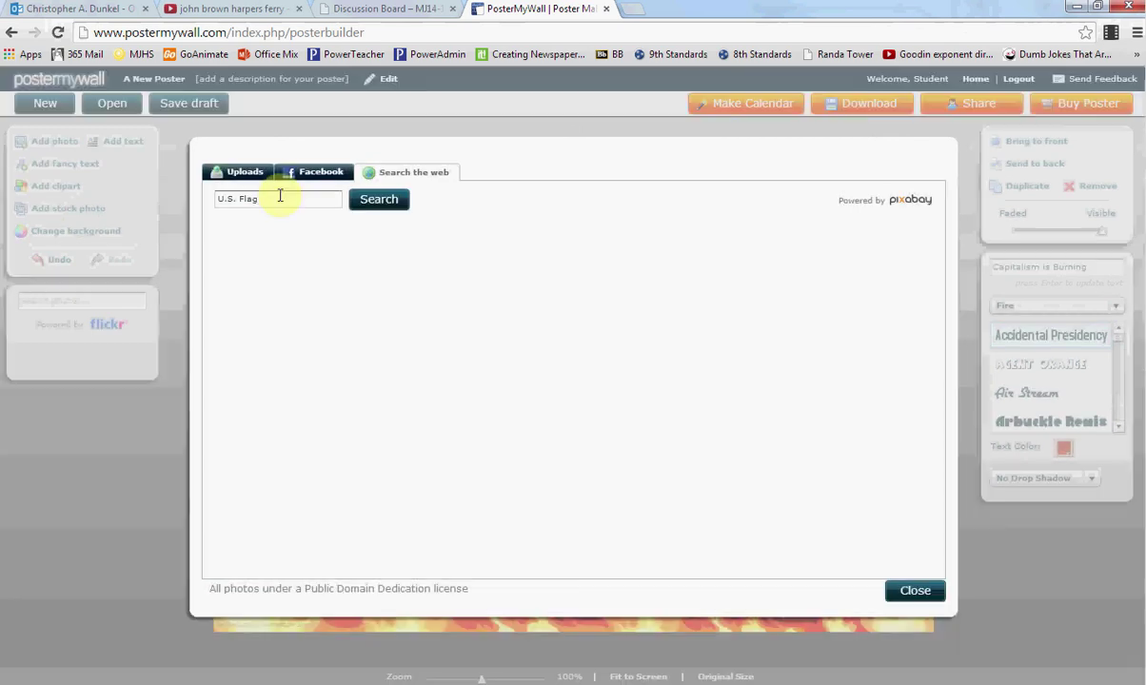
Step: Search for 'flag', then 'money', and add the scattered dollar bills photo
key(ctrl+a)
text(flag)
key(Return)
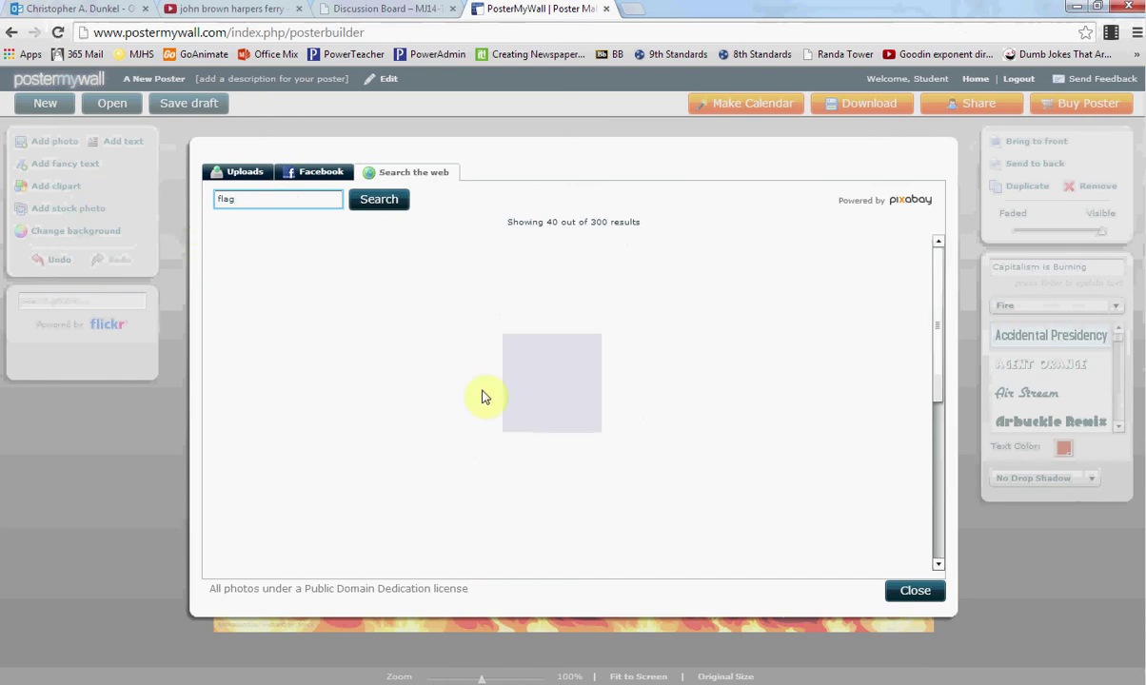
drag(267, 200, 205, 196)
text(money)
click(377, 201)
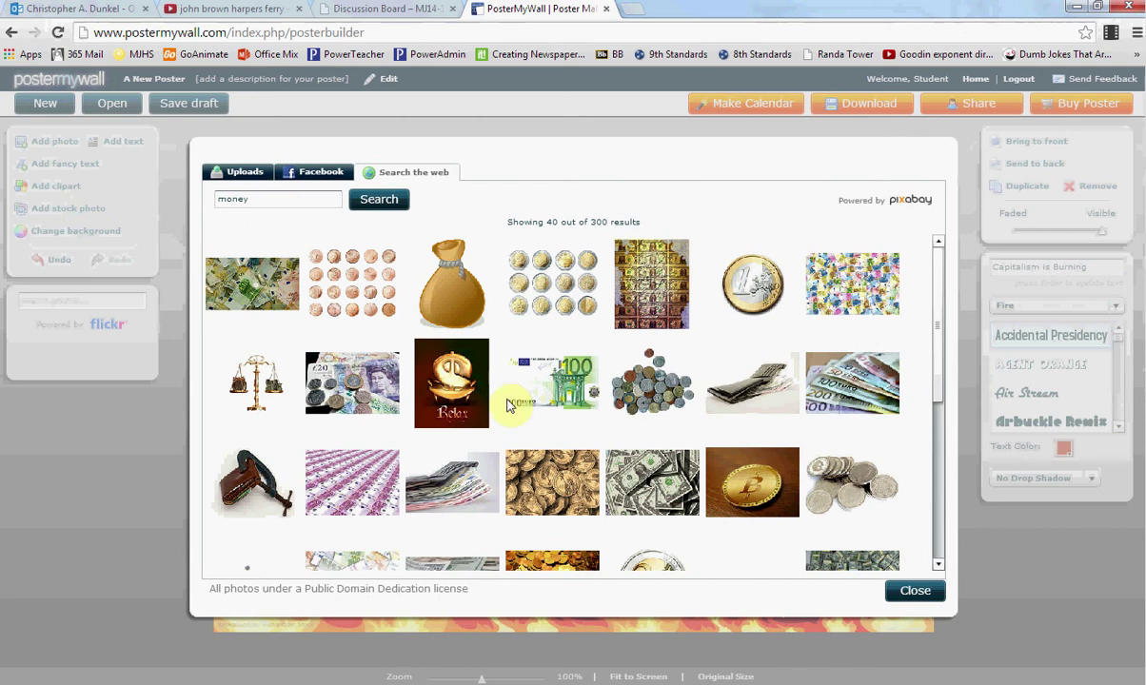
click(633, 471)
Step: Add the dollar-bills photo, shrink it, tilt it slightly and move it to the bottom-left corner
click(799, 591)
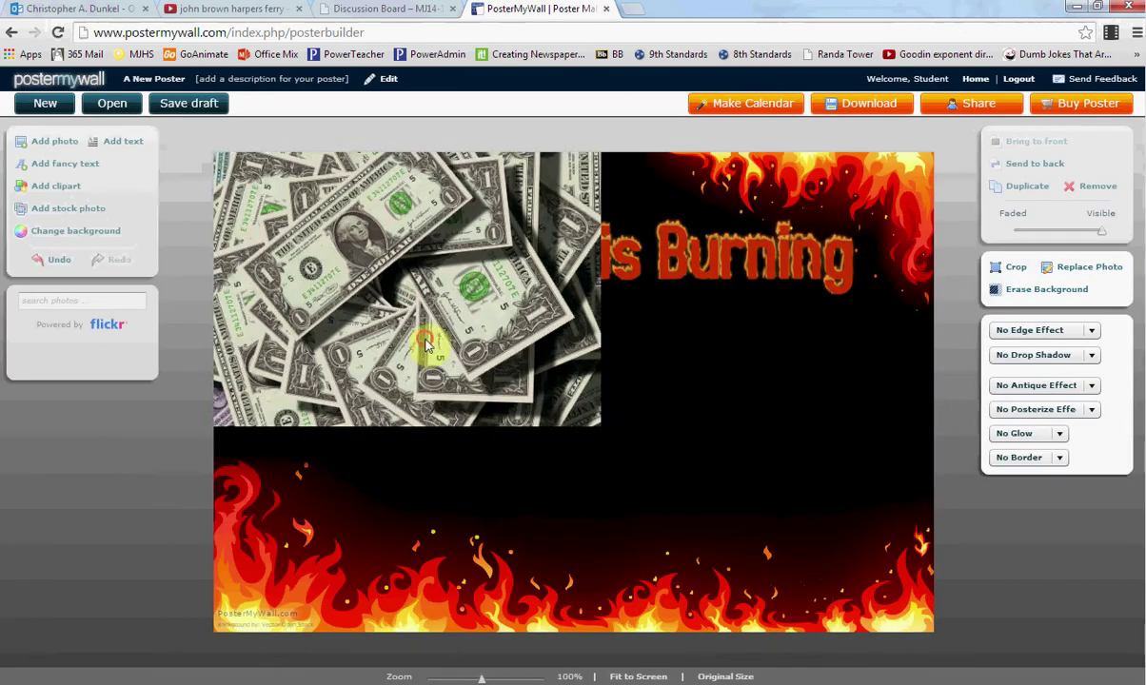
drag(767, 264, 554, 448)
drag(574, 509, 572, 499)
drag(452, 514, 317, 576)
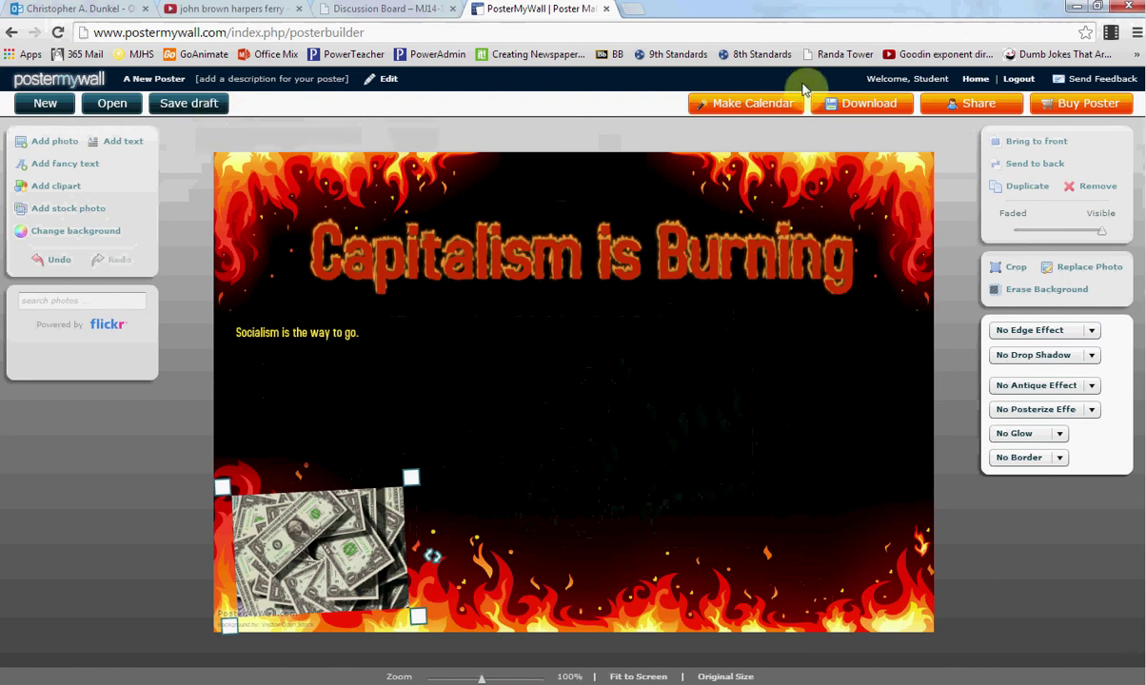
Step: Choose the free basic-quality download and name the file 'Socialism Poster'
click(864, 105)
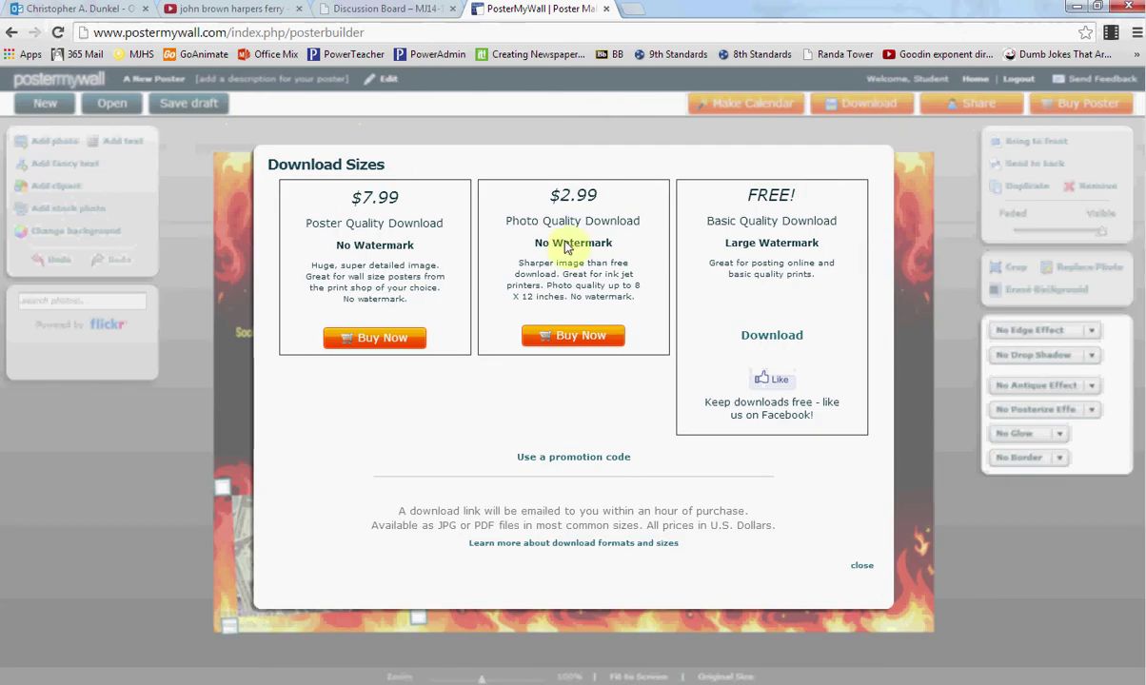
click(786, 344)
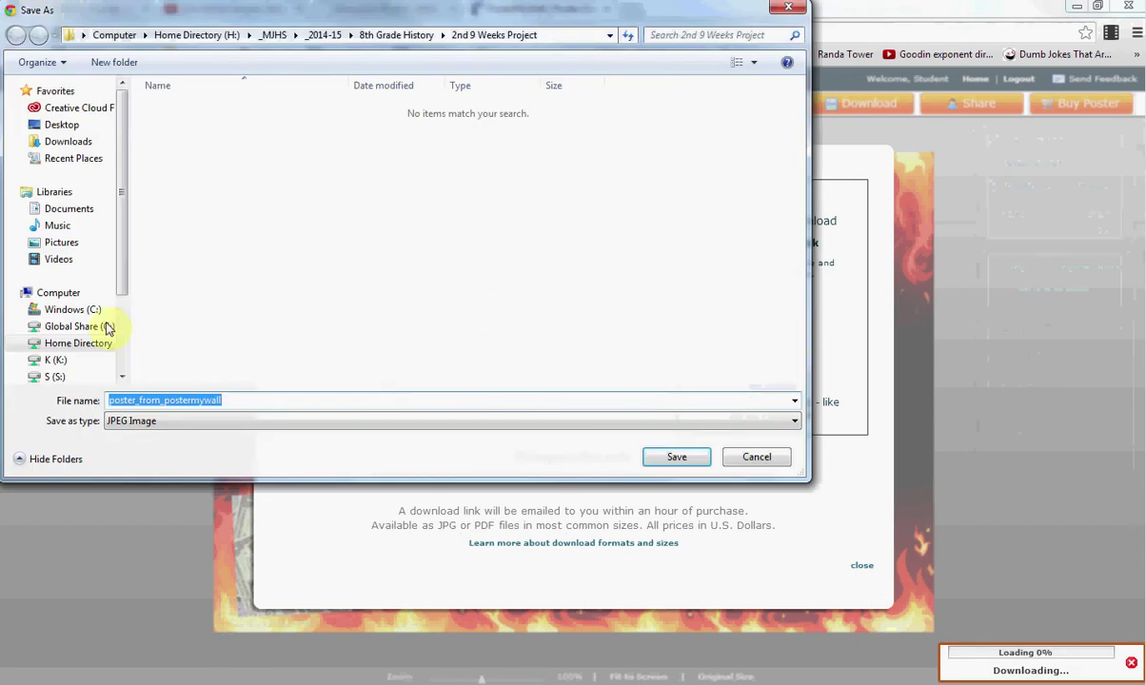
click(233, 400)
double_click(233, 400)
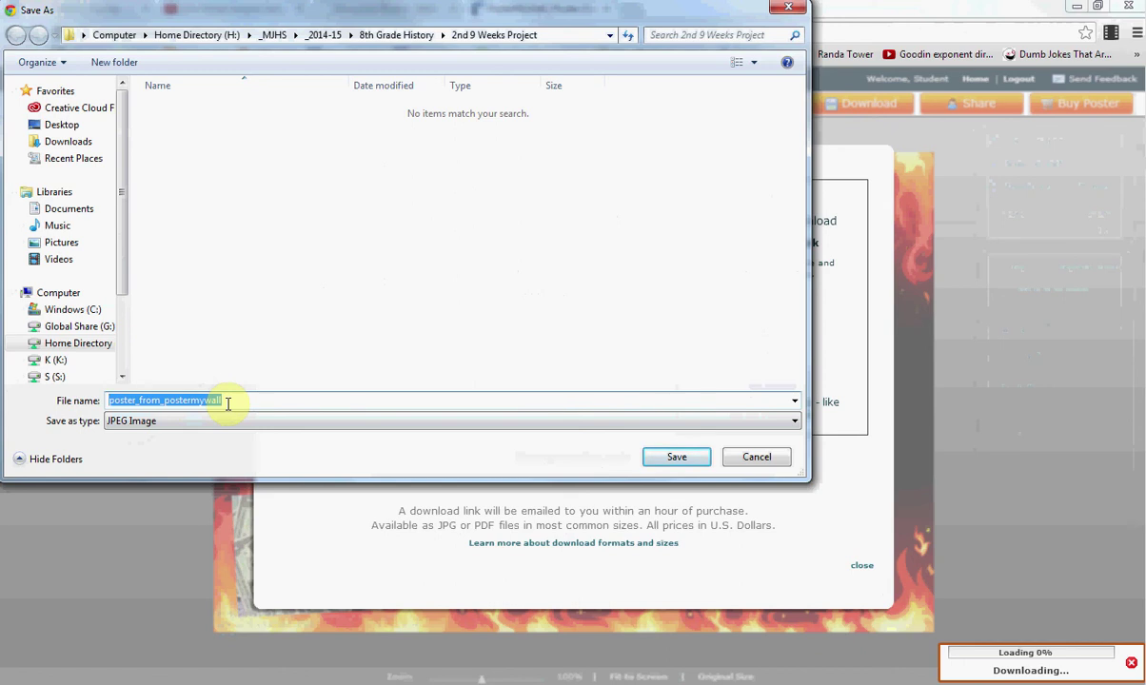
text(Dunkel )
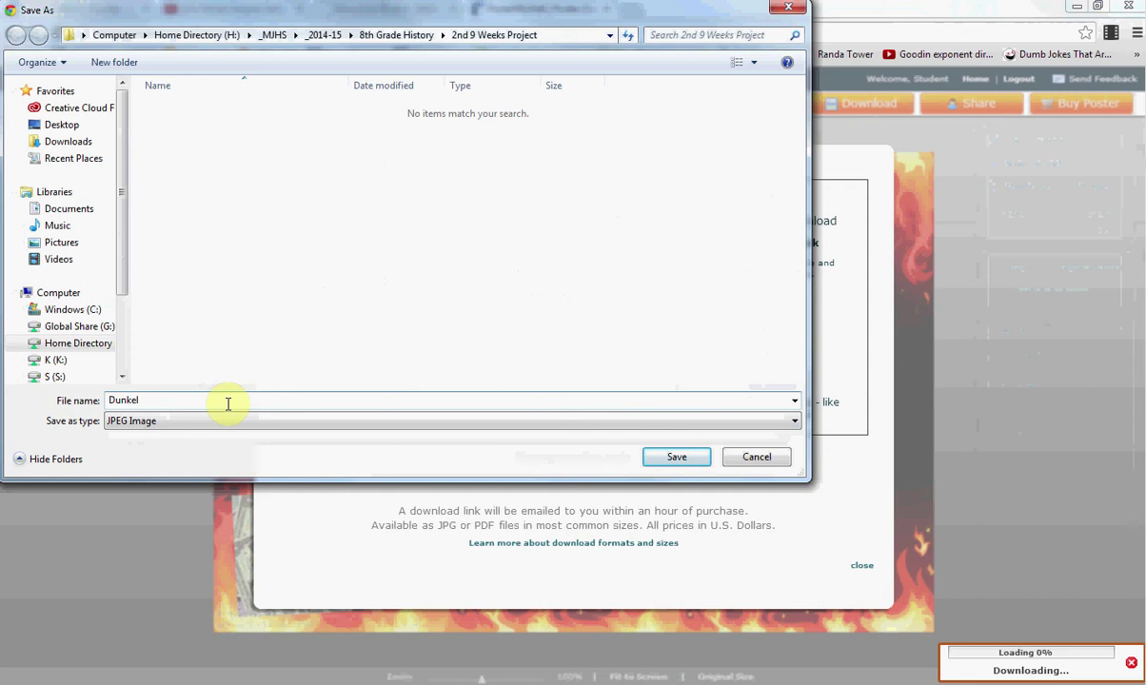
text(Socialism Poster)
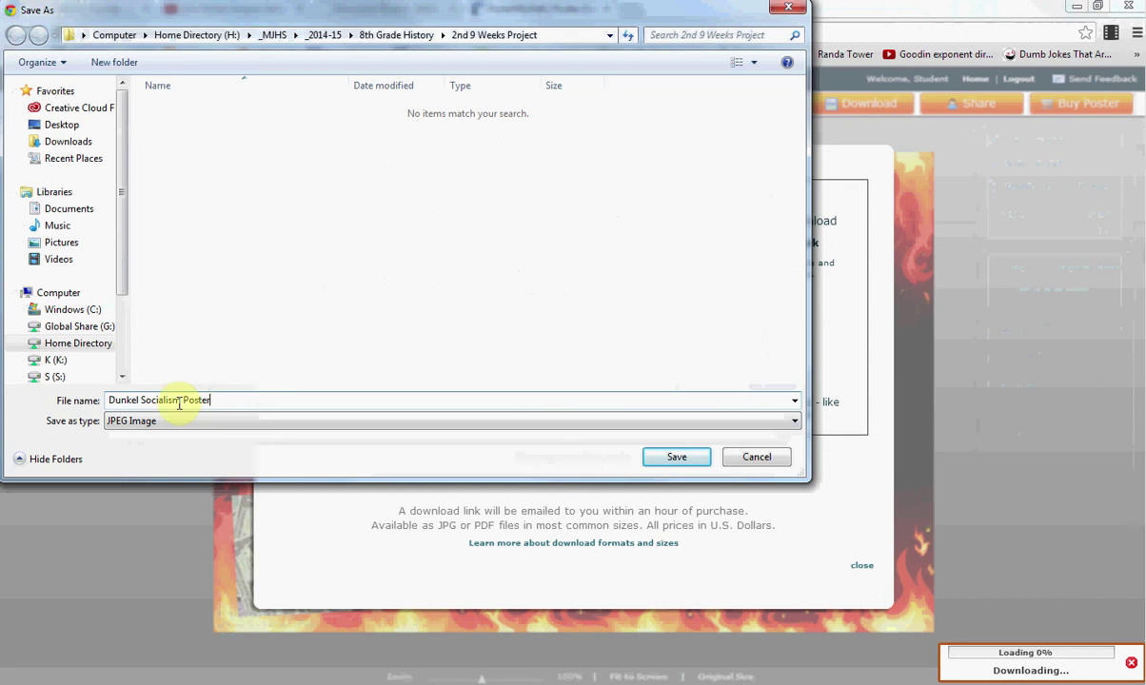
Step: Save the JPEG to the Desktop, decline sharing, and minimize Chrome and Word
click(59, 344)
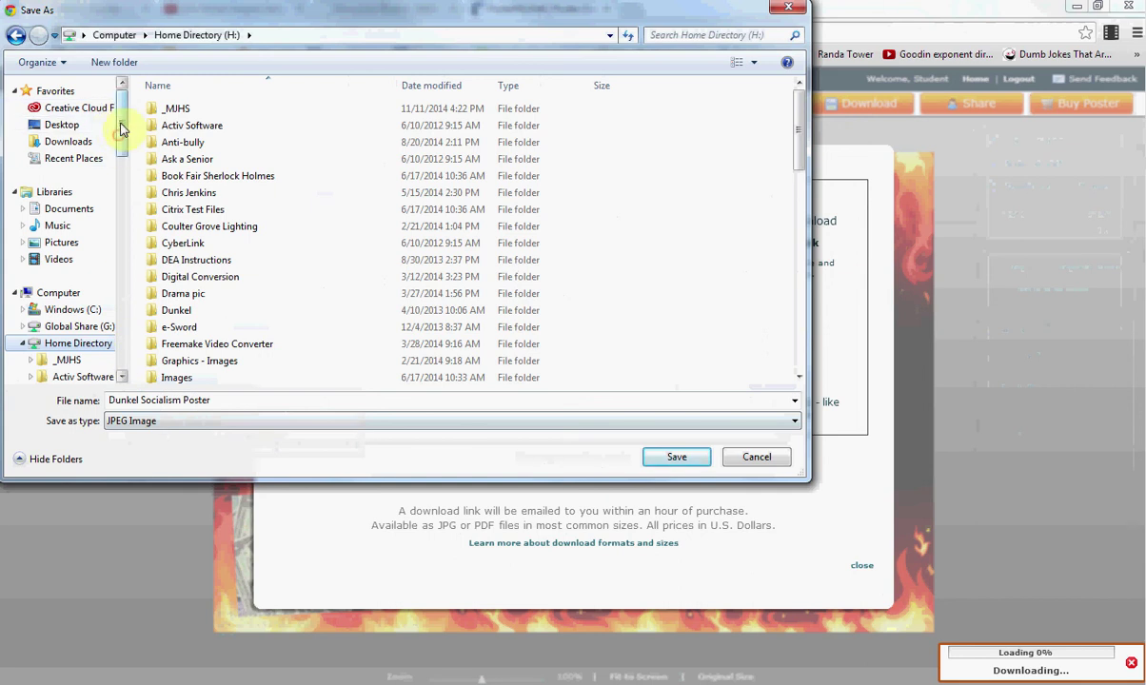
click(79, 133)
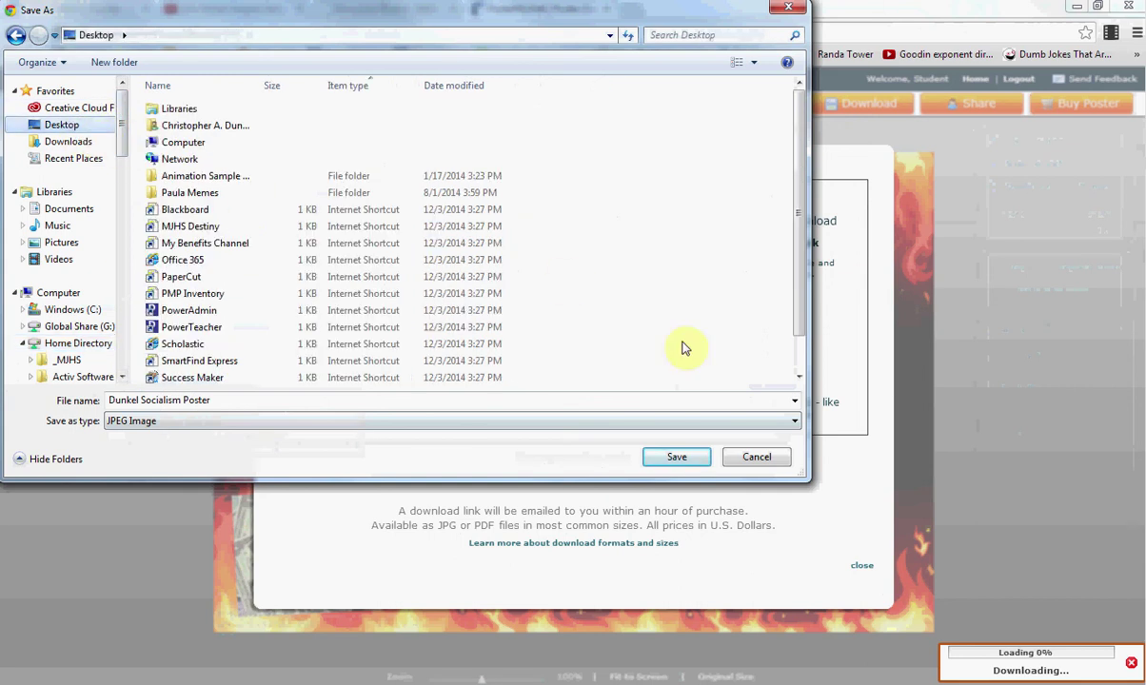
click(676, 457)
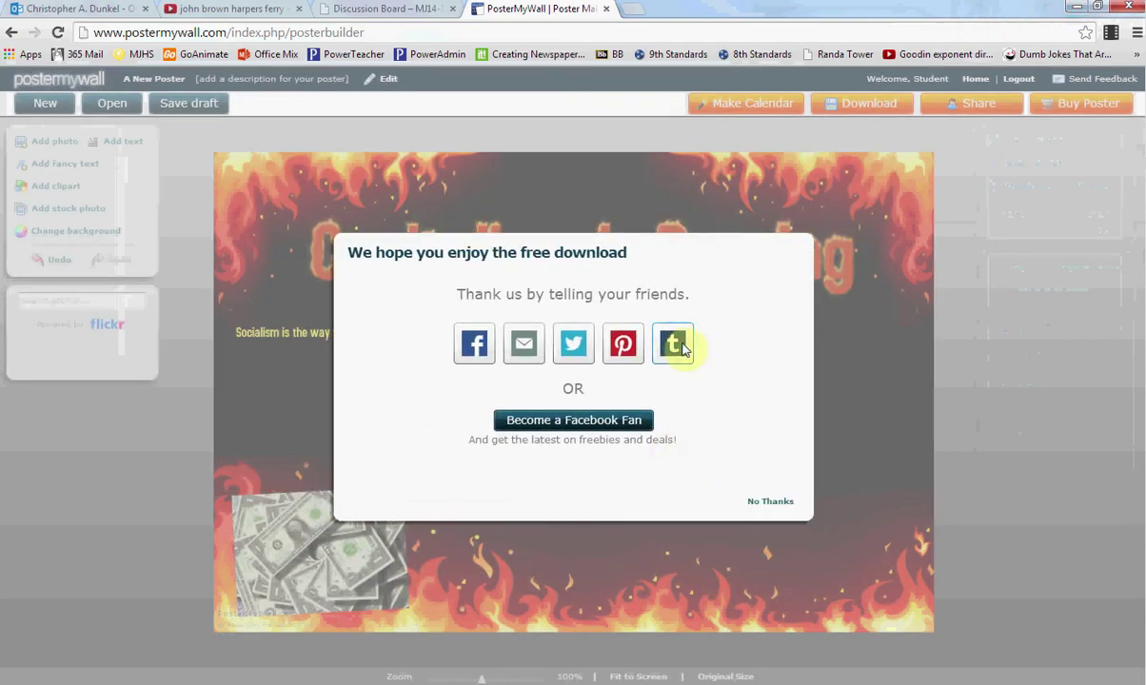
click(770, 502)
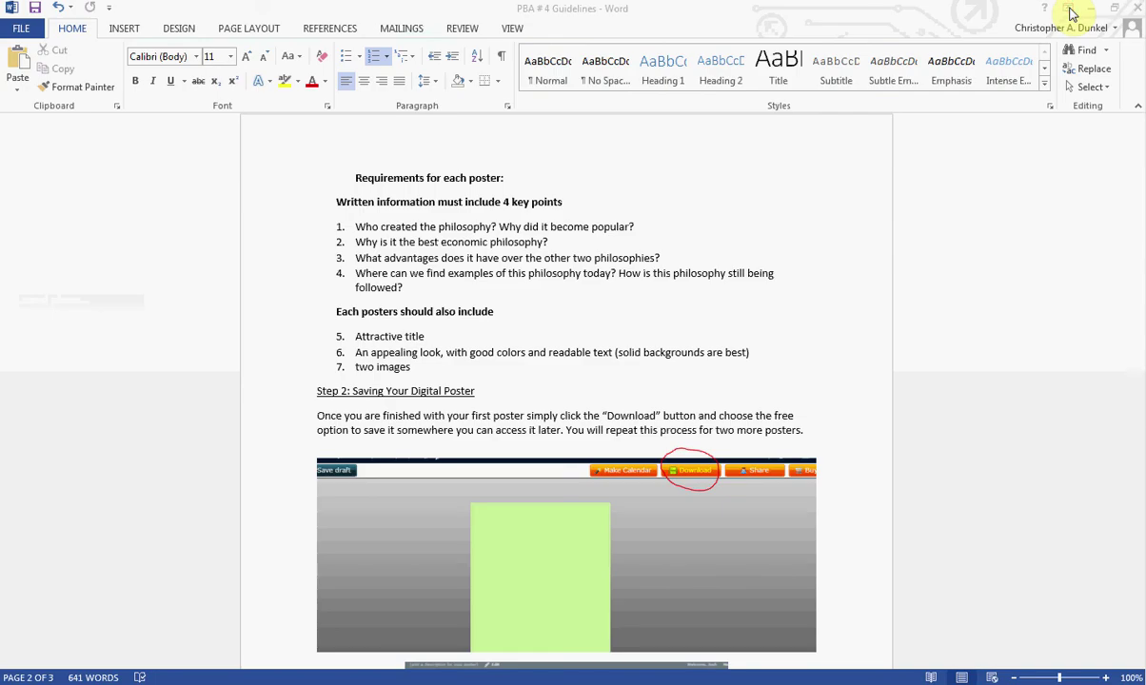
click(1071, 8)
click(1090, 7)
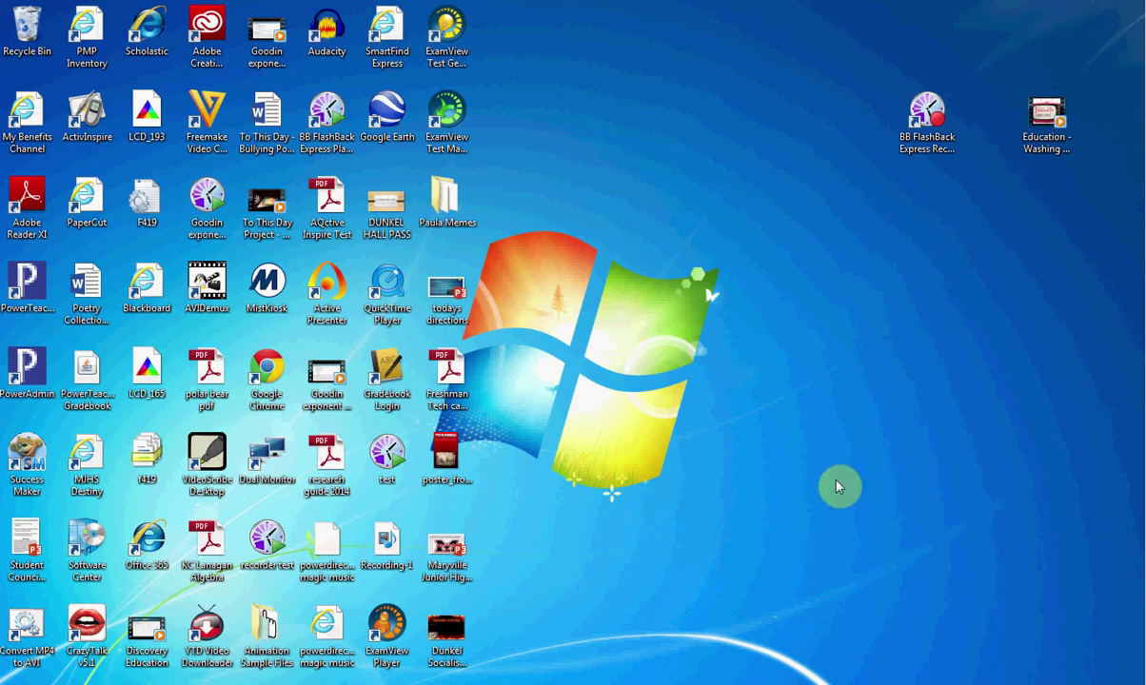
click(449, 630)
double_click(447, 630)
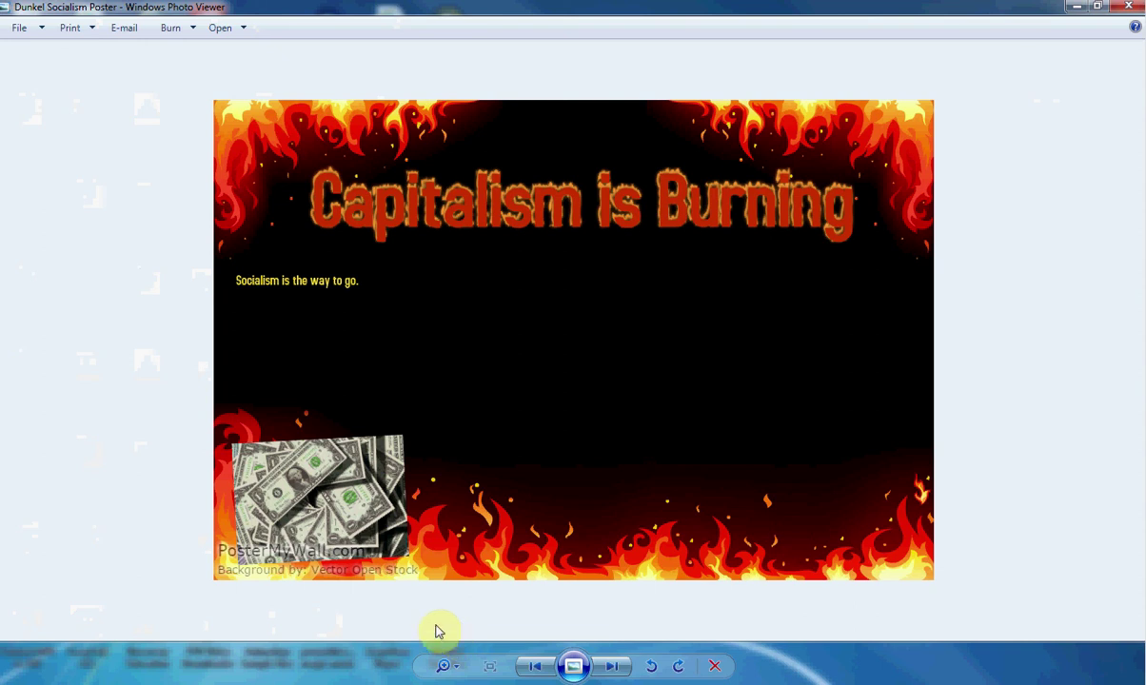
click(1131, 7)
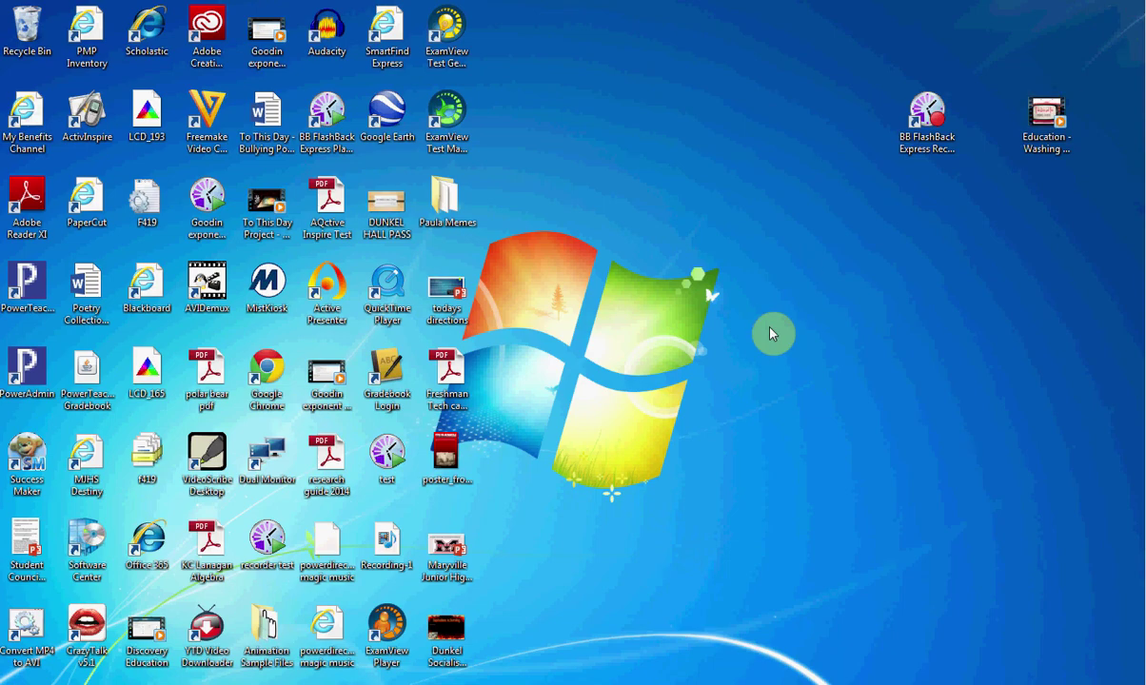